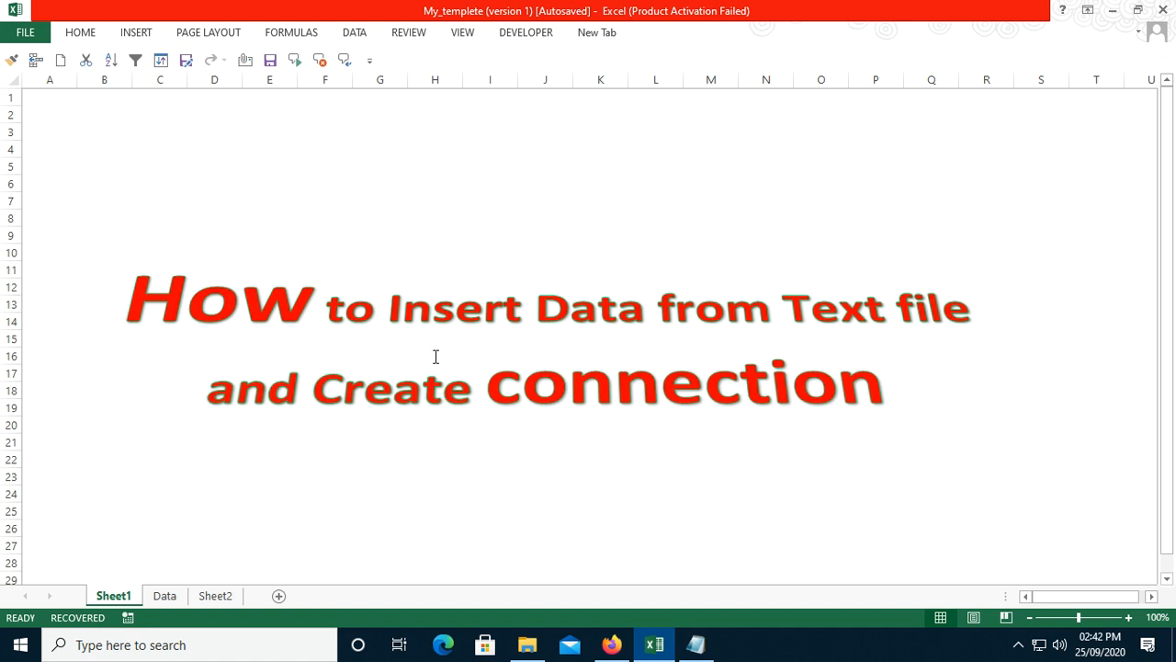
{"action": "left_click_drag", "start_coordinate": [479, 388], "coordinate": [877, 389]}
{"action": "left_click", "coordinate": [696, 551]}
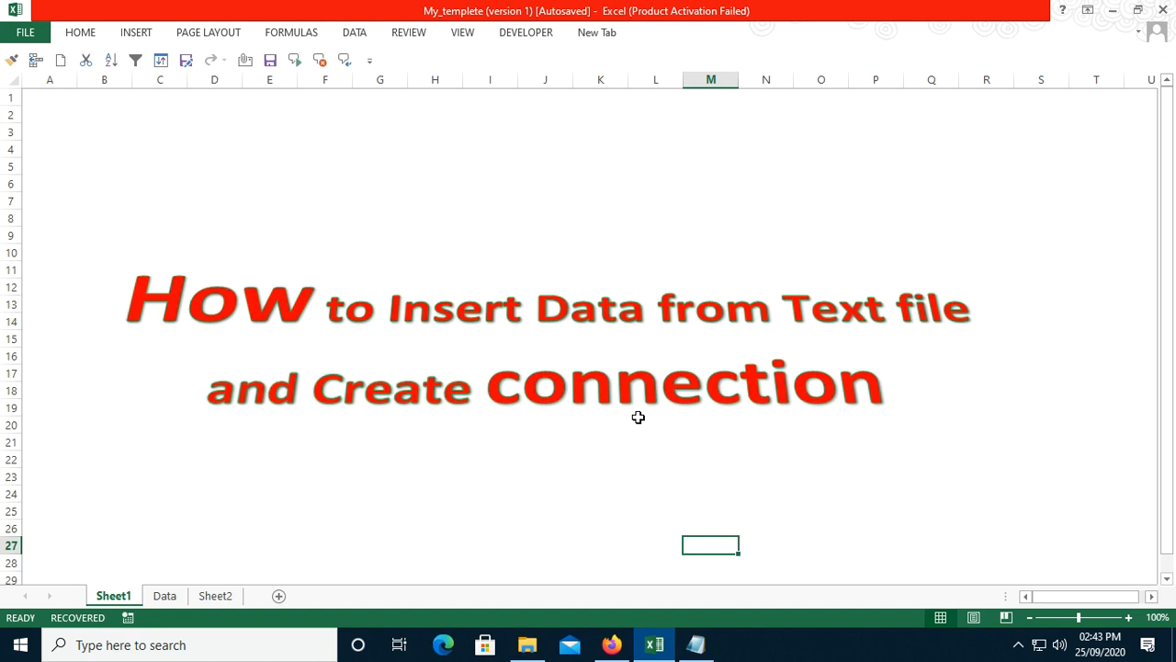
Remove the existing Text connection from the workbook connections while on Sheet2
{"action": "left_click", "coordinate": [216, 599]}
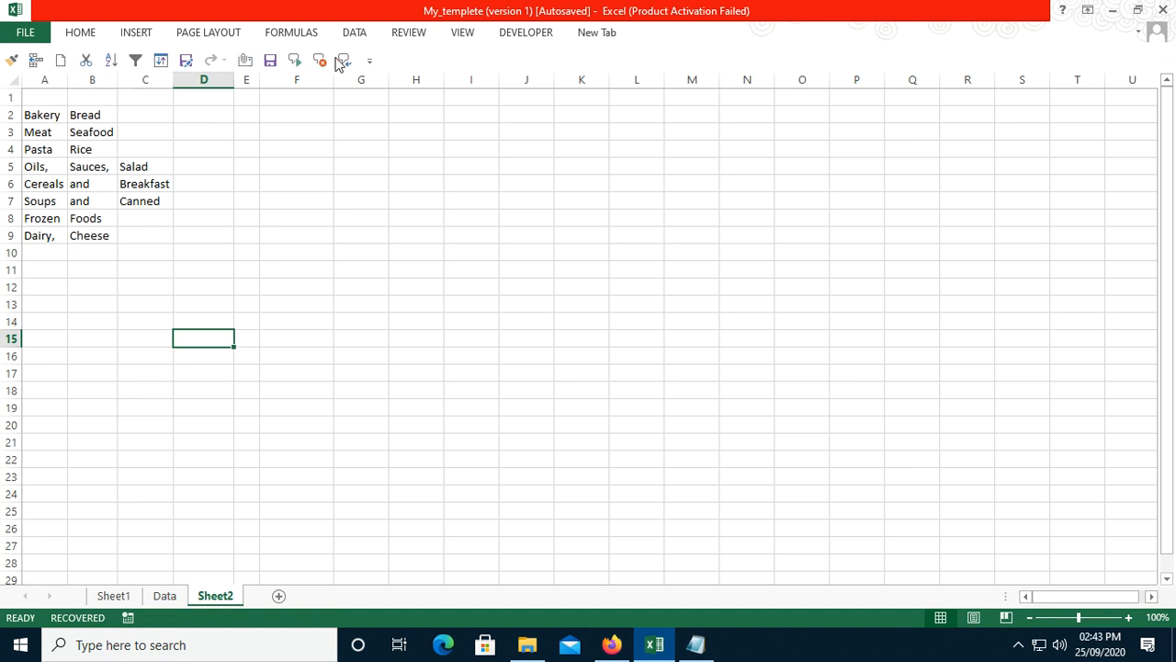
{"action": "left_click", "coordinate": [355, 34]}
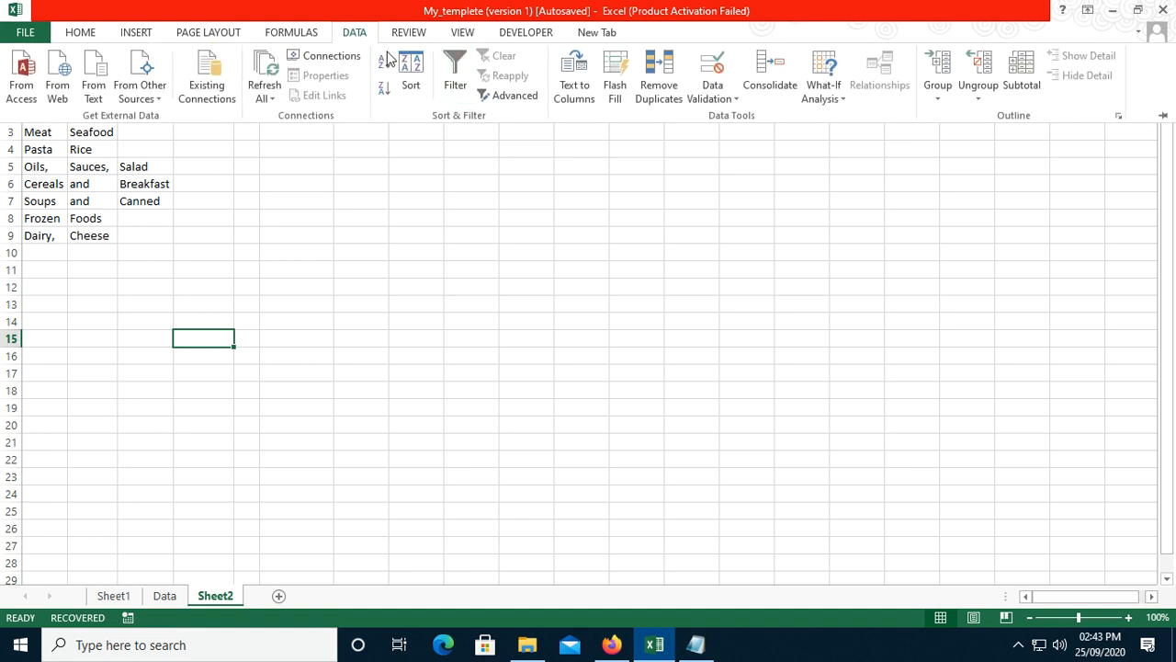
{"action": "left_click", "coordinate": [348, 55]}
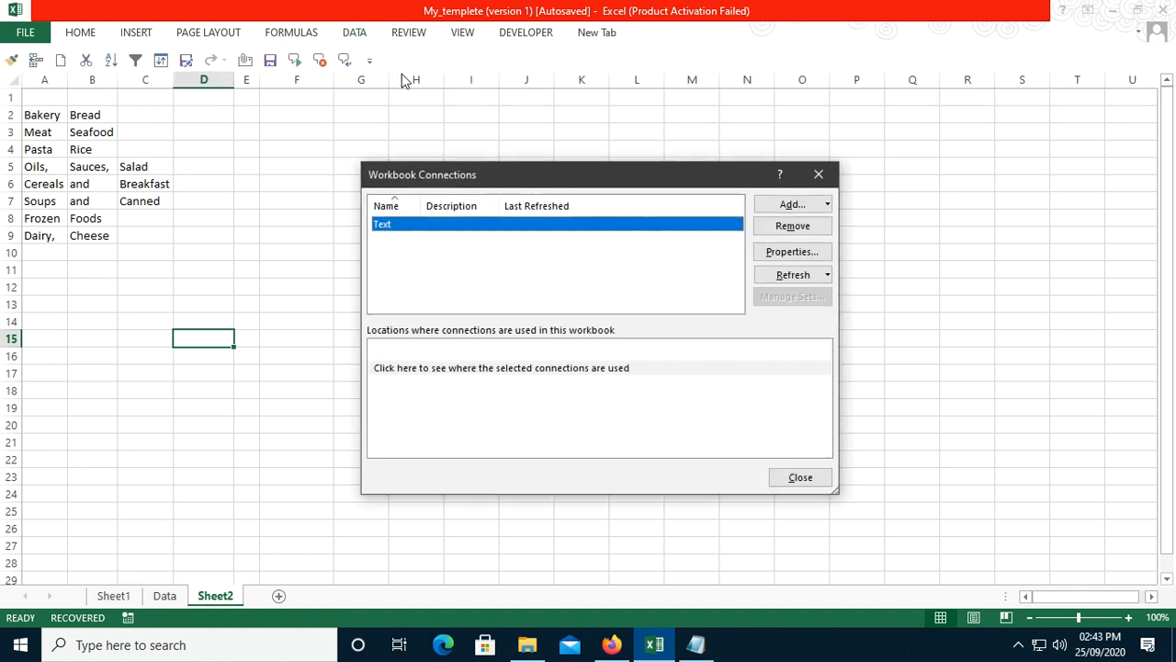
{"action": "left_click", "coordinate": [793, 226]}
{"action": "left_click", "coordinate": [579, 366]}
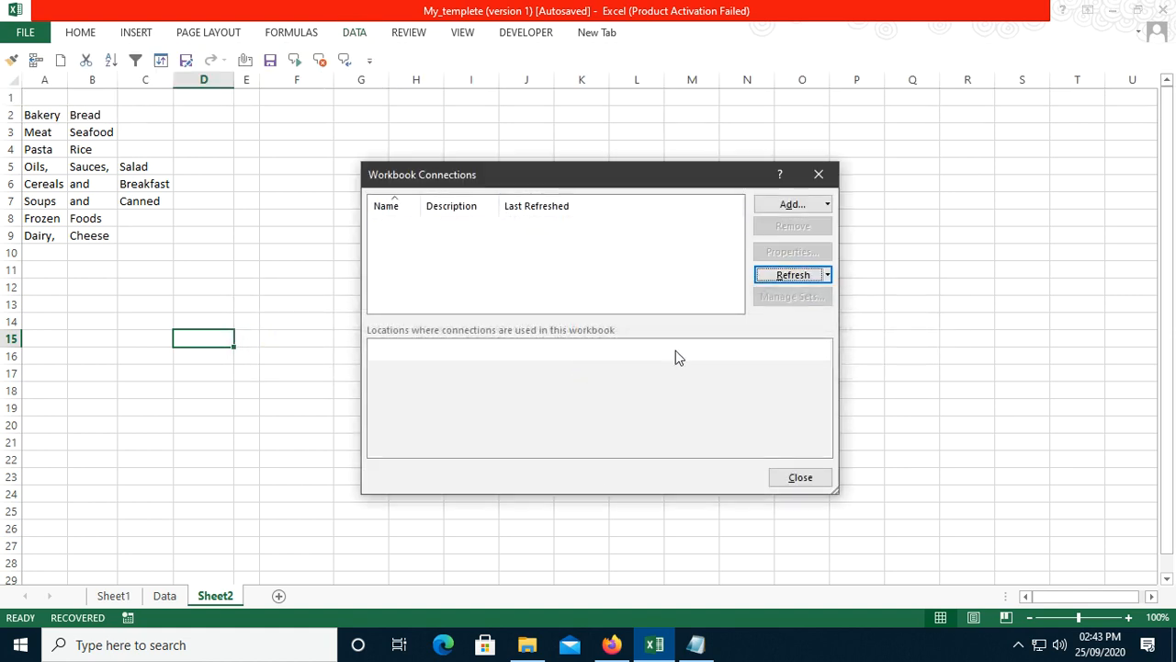
{"action": "left_click", "coordinate": [792, 475]}
Clear the old imported data in A2:H13 on Sheet2 and delete its associated external query too
{"action": "left_click_drag", "start_coordinate": [43, 121], "coordinate": [401, 273]}
{"action": "key", "text": "Delete"}
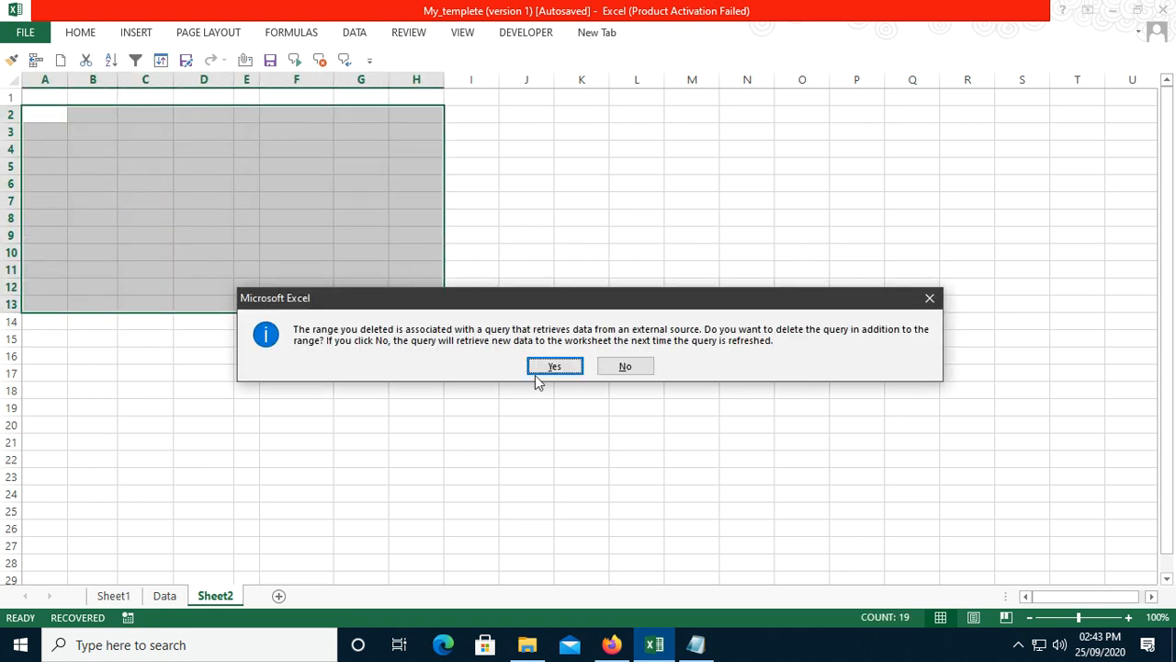
{"action": "left_click", "coordinate": [540, 369]}
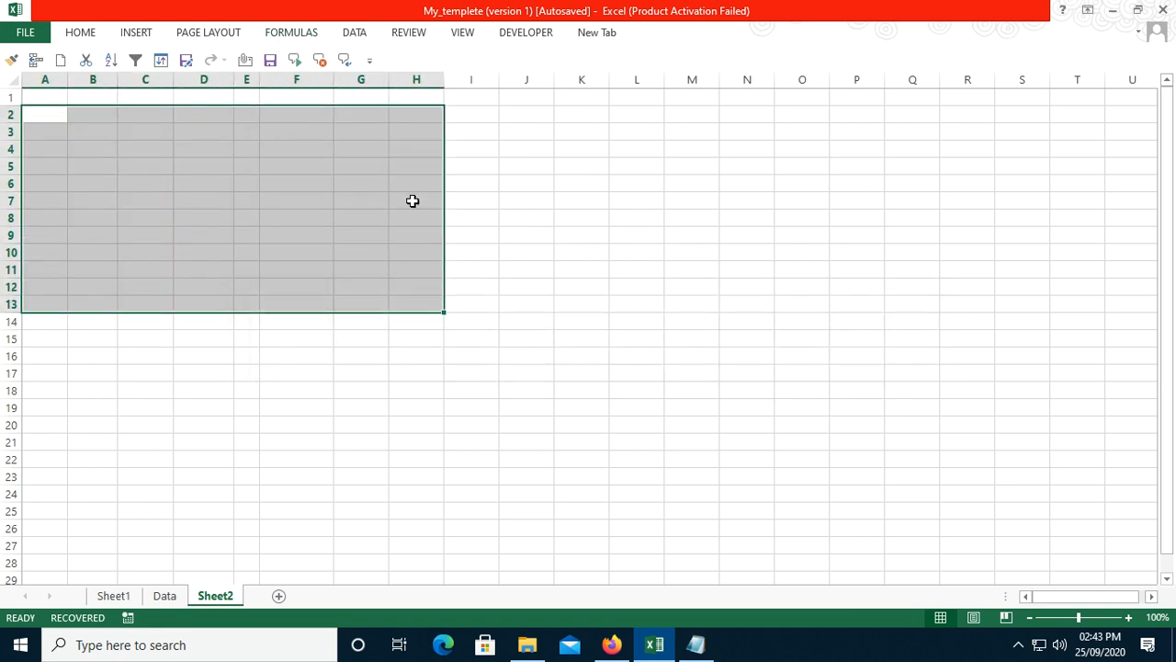
{"action": "left_click", "coordinate": [563, 217]}
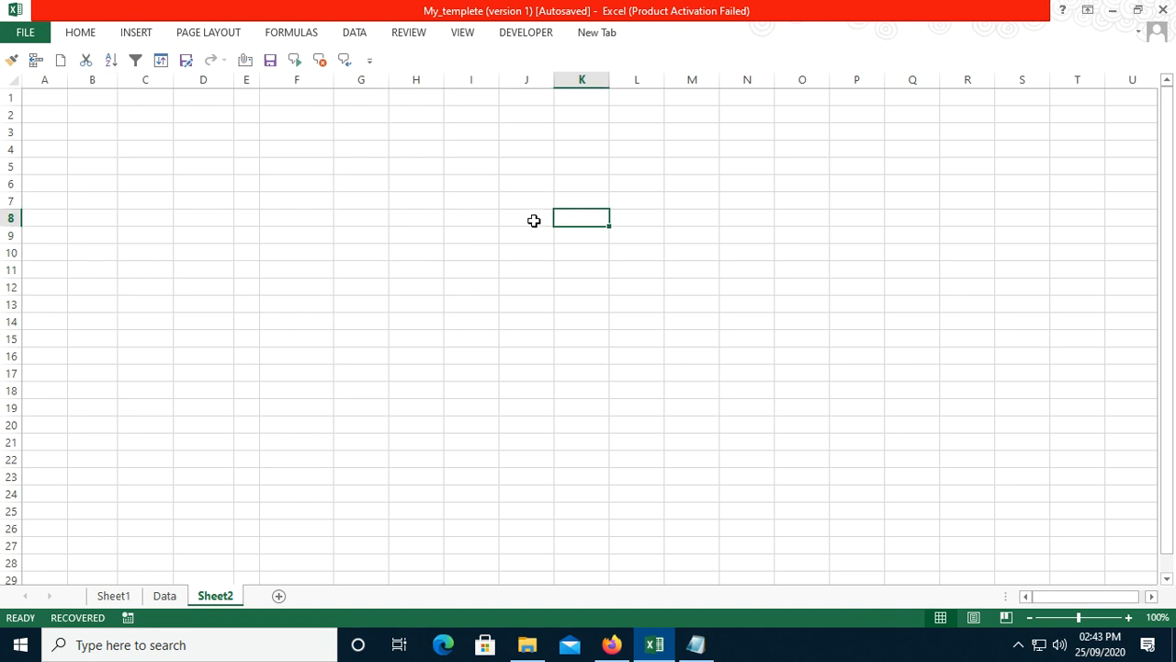
{"action": "left_click", "coordinate": [204, 184]}
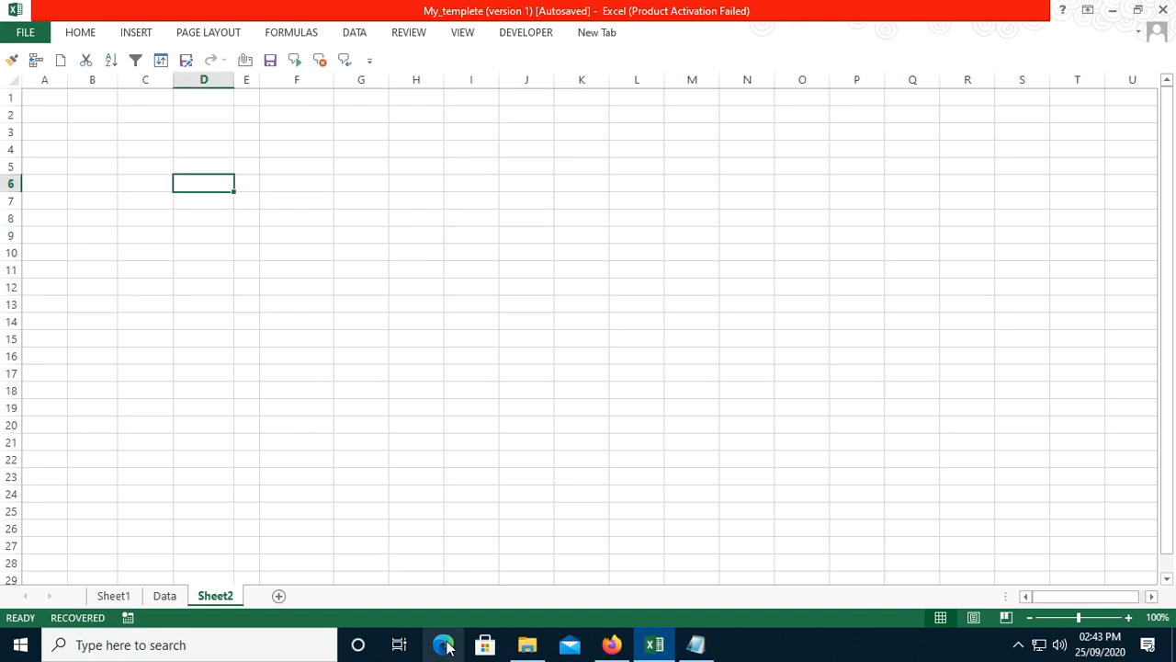
{"action": "left_click", "coordinate": [521, 647]}
{"action": "left_click_drag", "start_coordinate": [592, 90], "coordinate": [939, 61]}
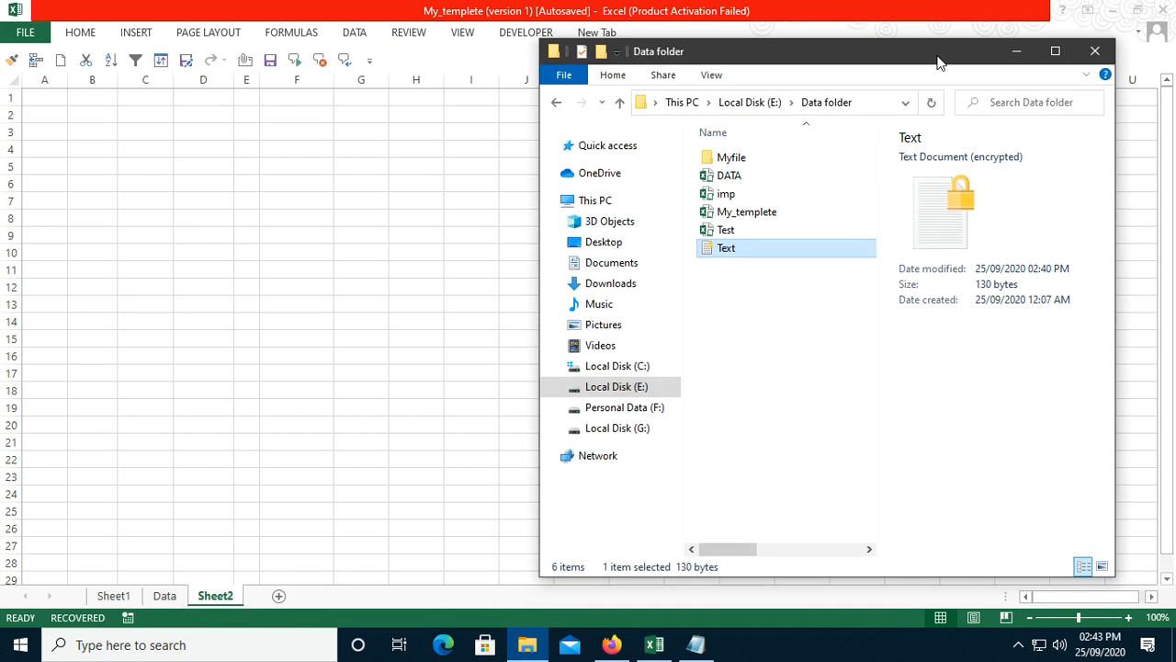
{"action": "left_click", "coordinate": [769, 237]}
{"action": "double_click", "coordinate": [769, 238]}
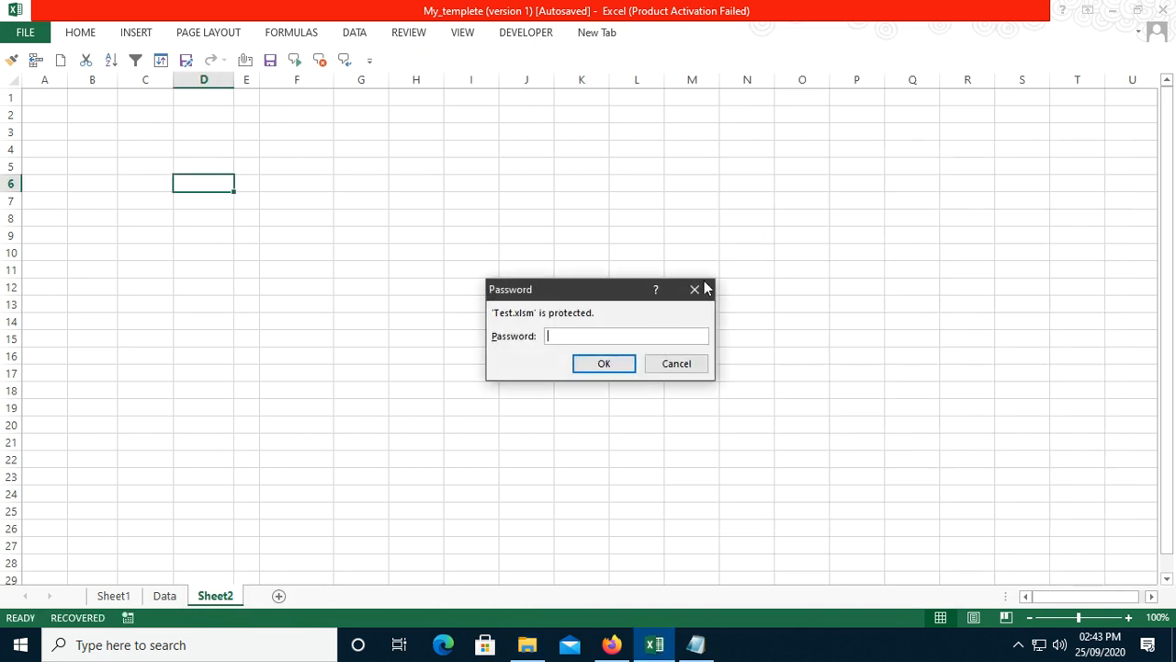
{"action": "left_click", "coordinate": [678, 364]}
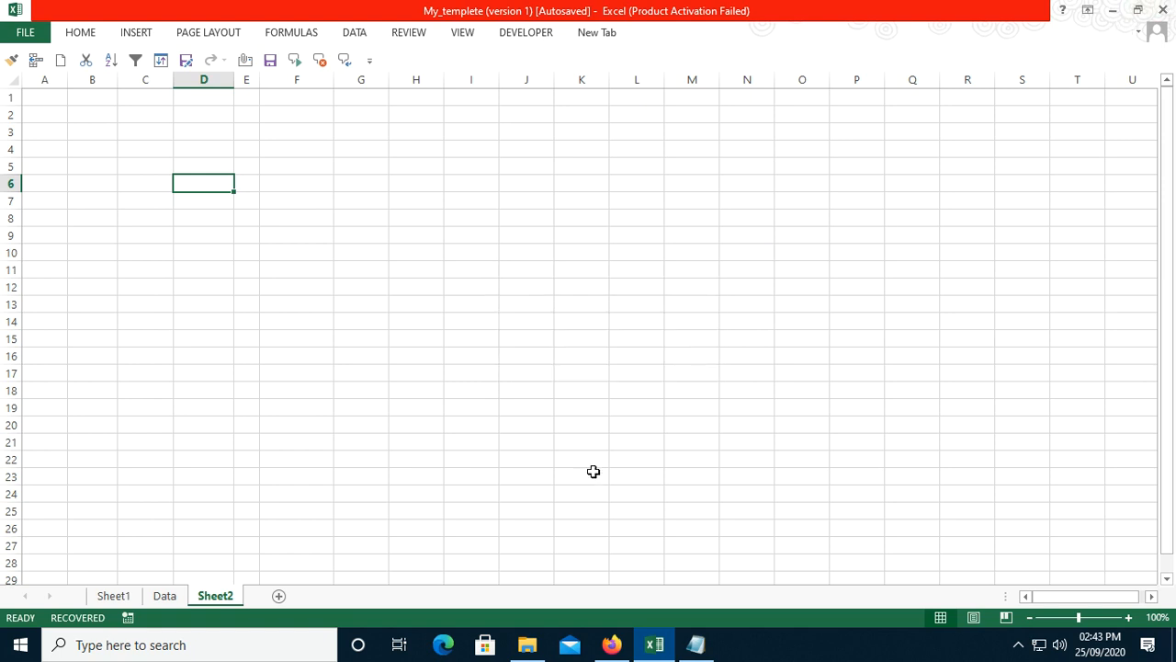
Open the Text file from Data folder on drive E: to review its lines, then close it and return to the workbook
{"action": "left_click", "coordinate": [526, 644]}
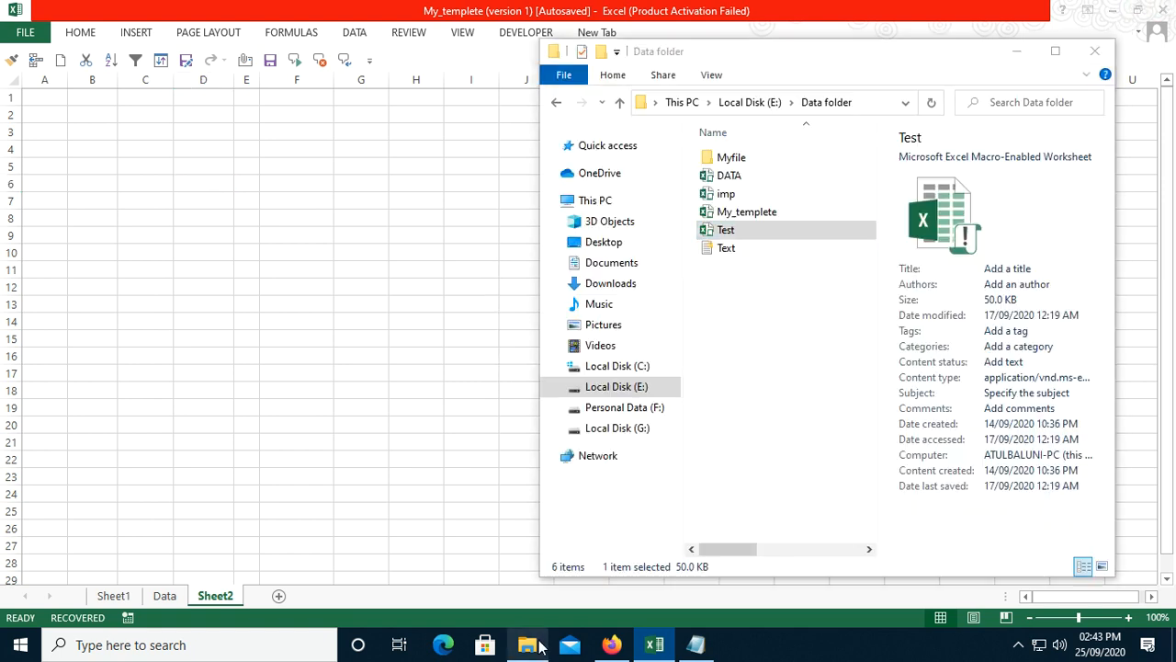
{"action": "left_click", "coordinate": [725, 251]}
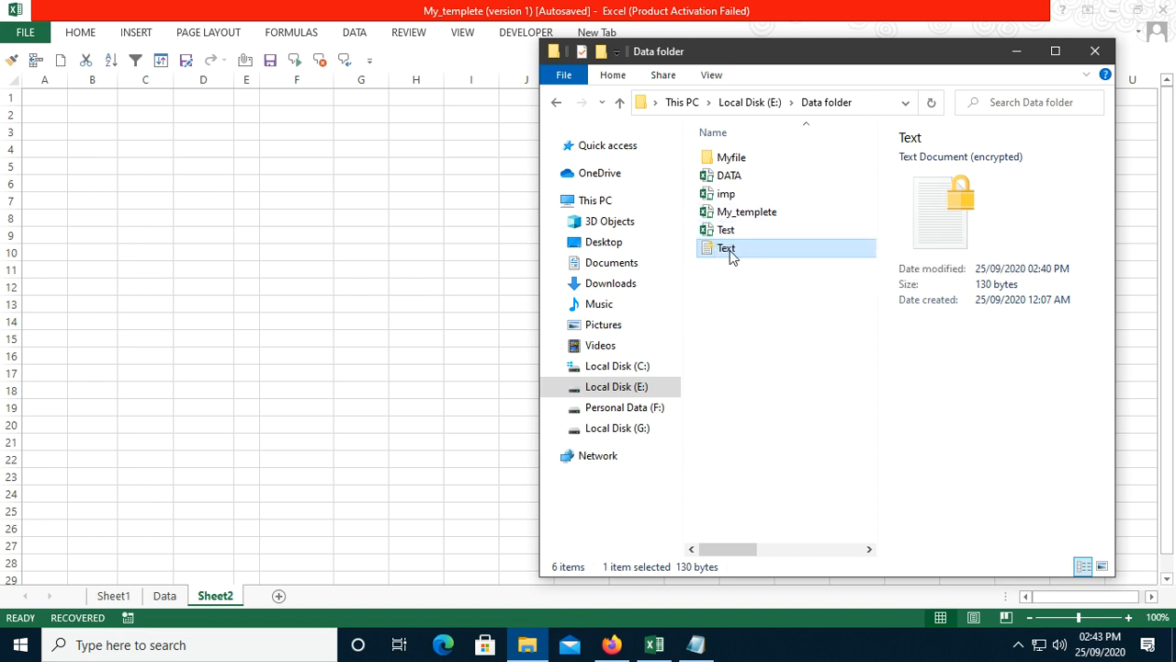
{"action": "double_click", "coordinate": [730, 250]}
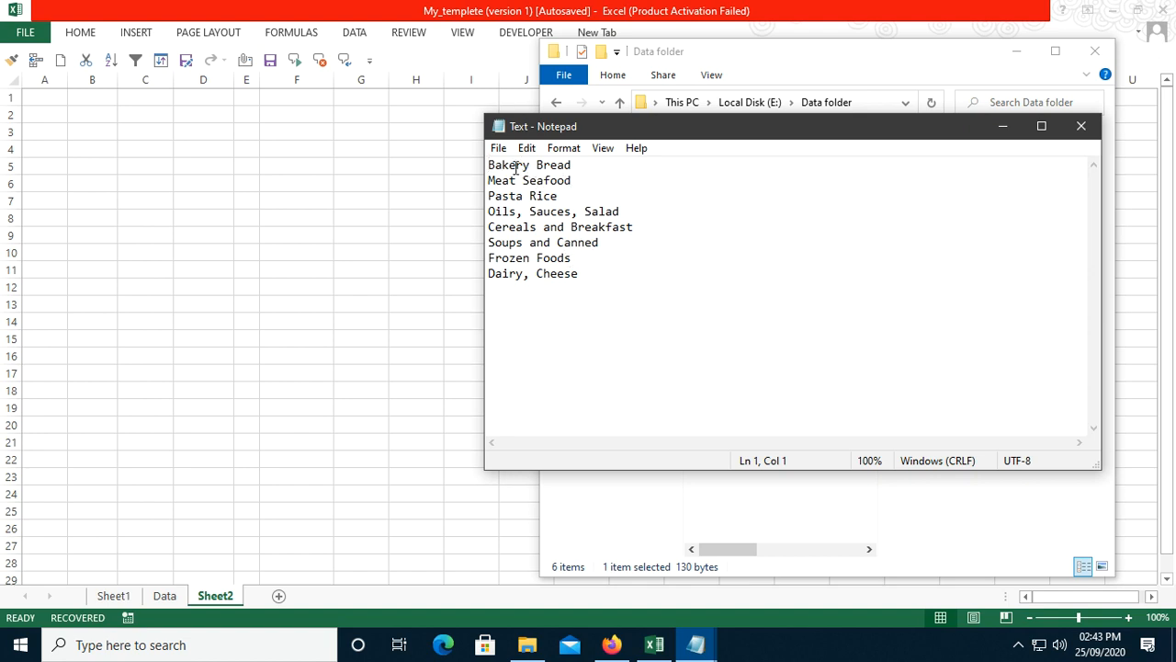
{"action": "left_click_drag", "start_coordinate": [486, 165], "coordinate": [580, 296]}
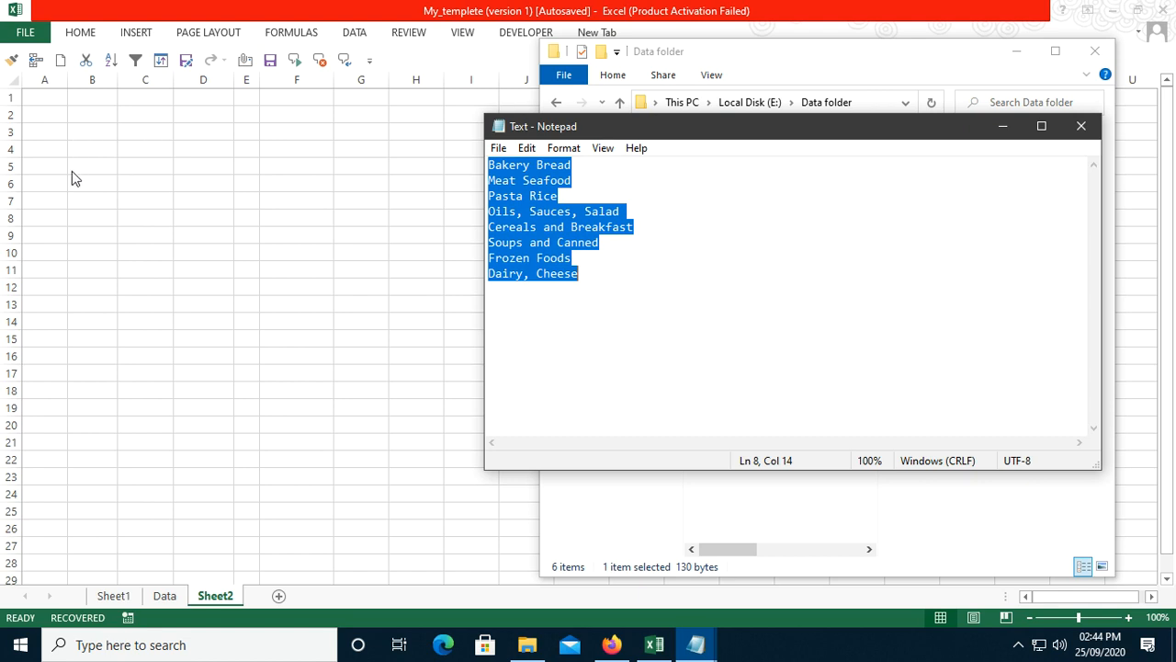
{"action": "left_click", "coordinate": [1081, 125]}
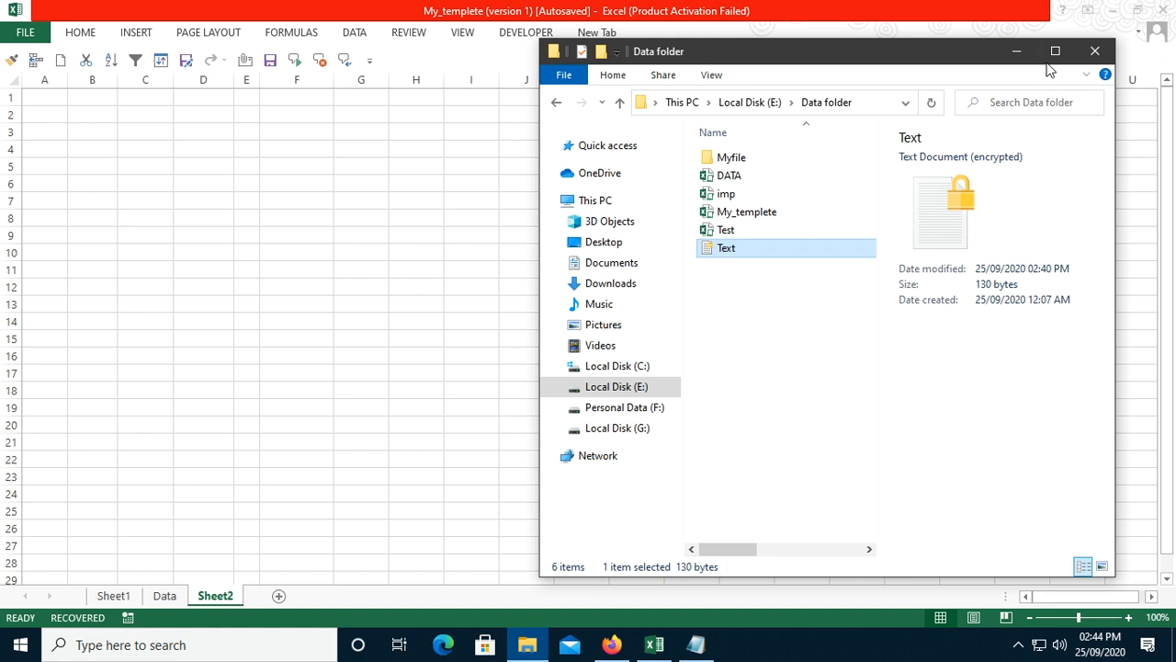
{"action": "left_click", "coordinate": [1015, 50]}
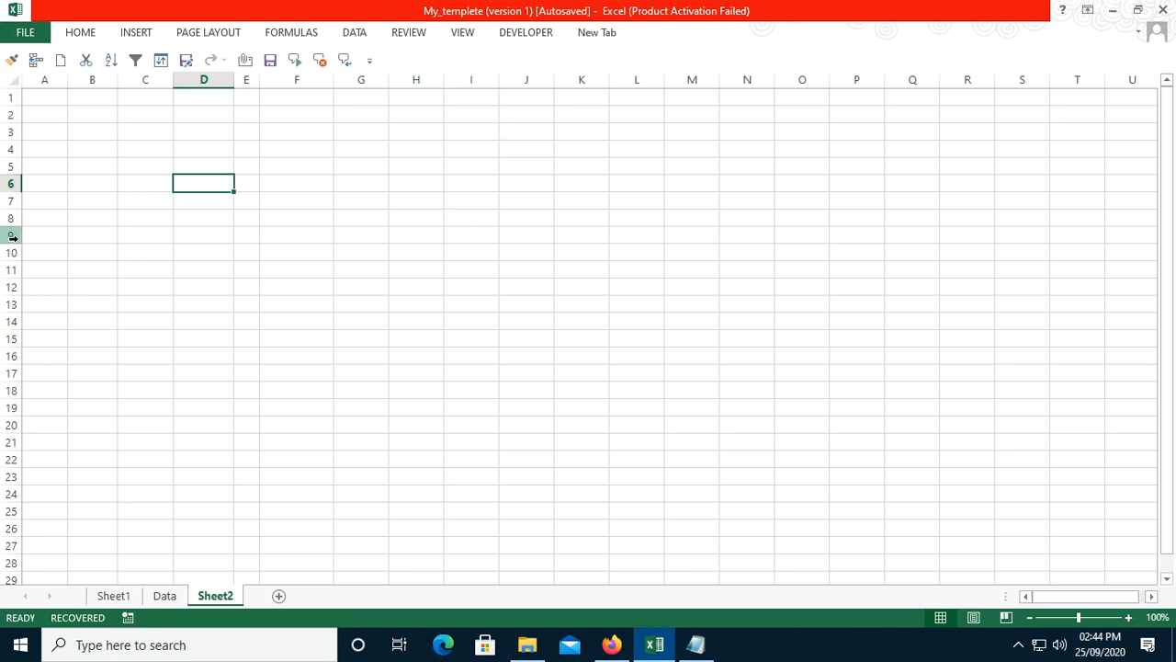
Start importing the Text file from E:\Data folder at cell A6 of Sheet2 as delimited data, with the Tab delimiter turned off
{"action": "left_click", "coordinate": [62, 167]}
{"action": "left_click", "coordinate": [48, 195]}
{"action": "left_click", "coordinate": [55, 183]}
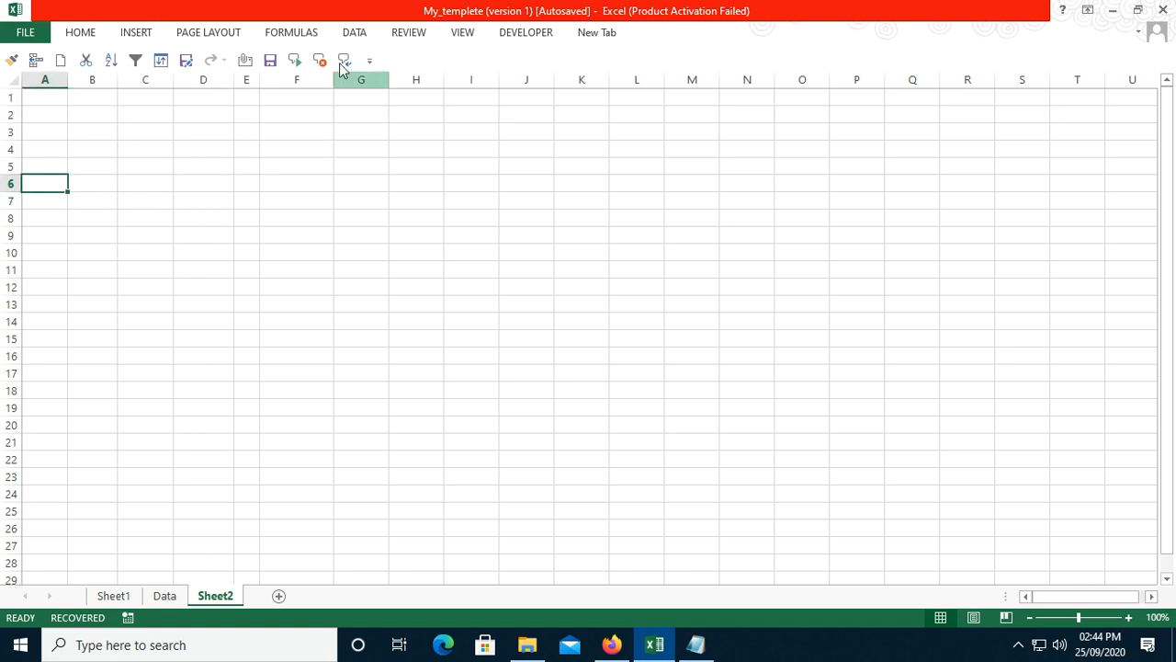
{"action": "left_click", "coordinate": [354, 34]}
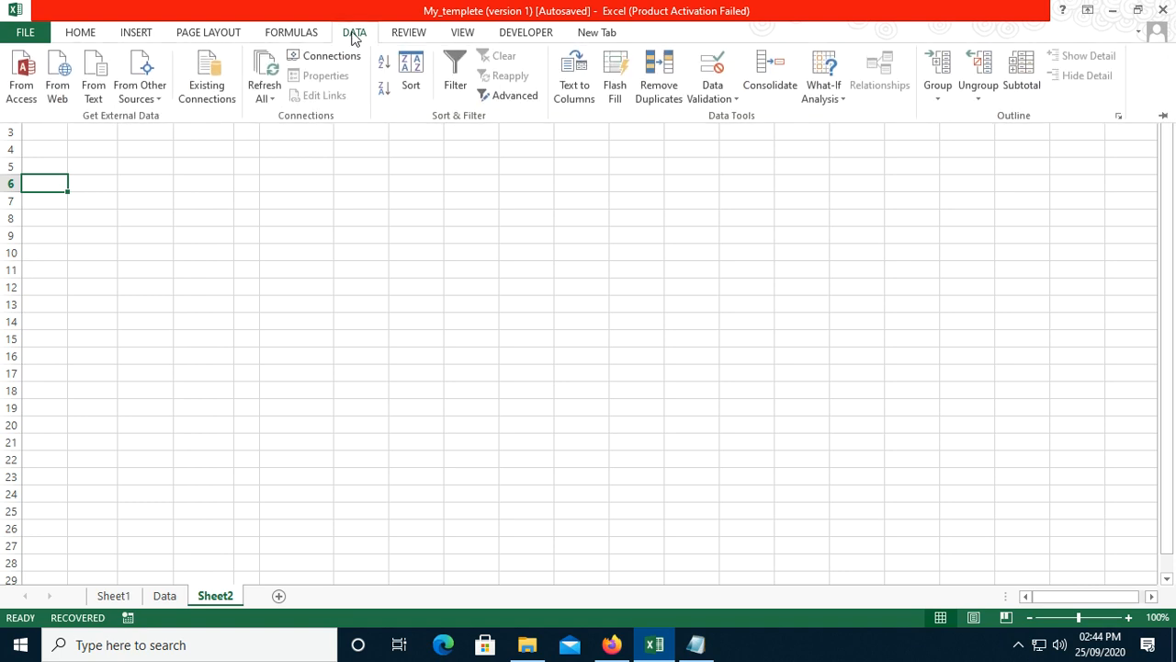
{"action": "left_click", "coordinate": [95, 78]}
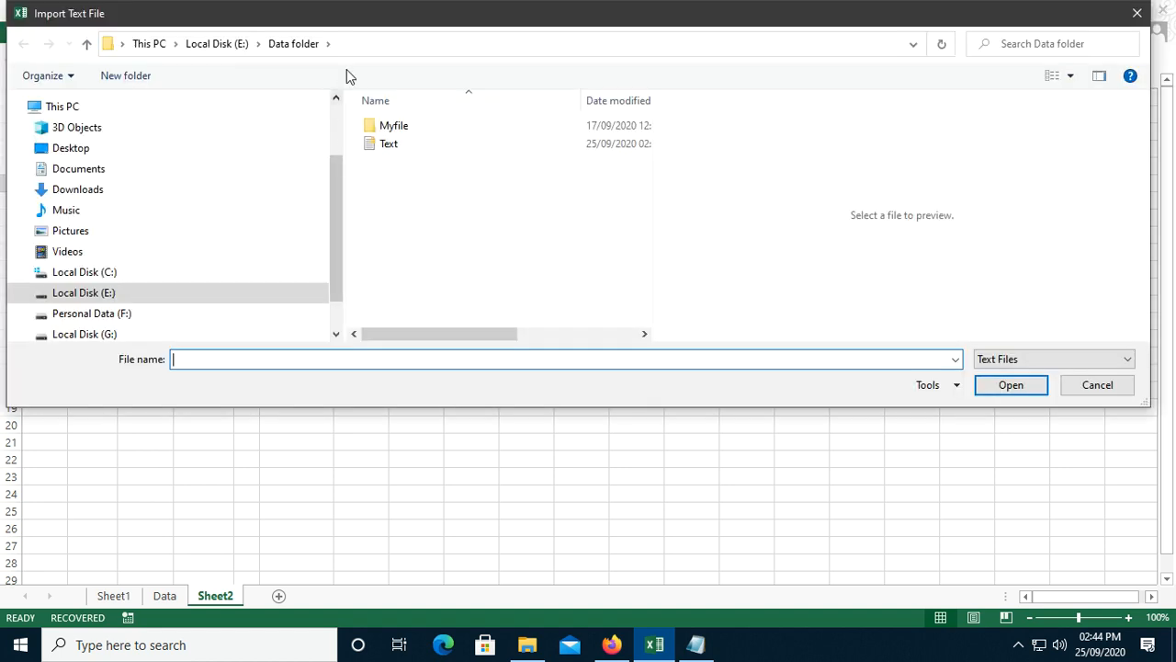
{"action": "left_click", "coordinate": [388, 45]}
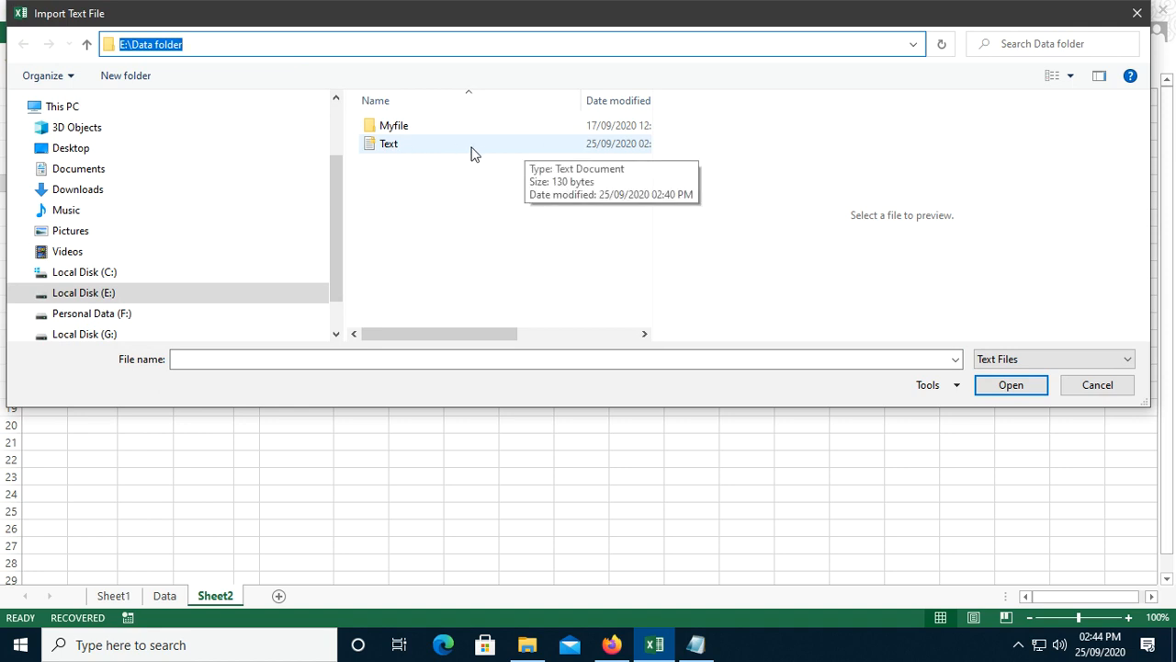
{"action": "left_click", "coordinate": [423, 147]}
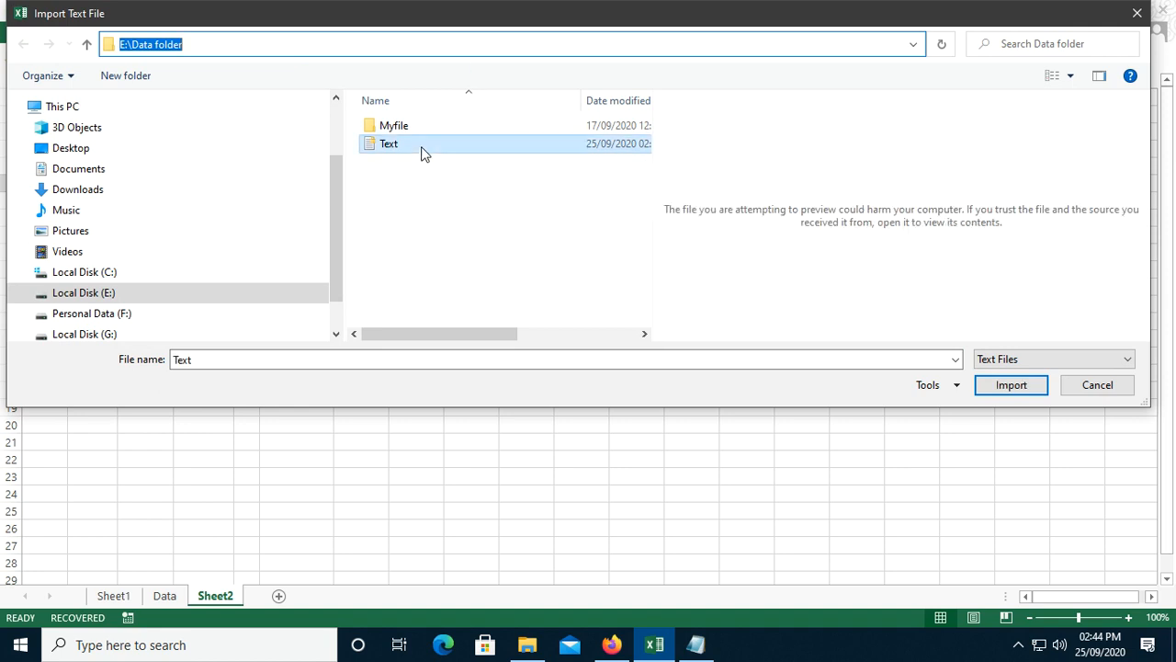
{"action": "left_click", "coordinate": [1010, 384]}
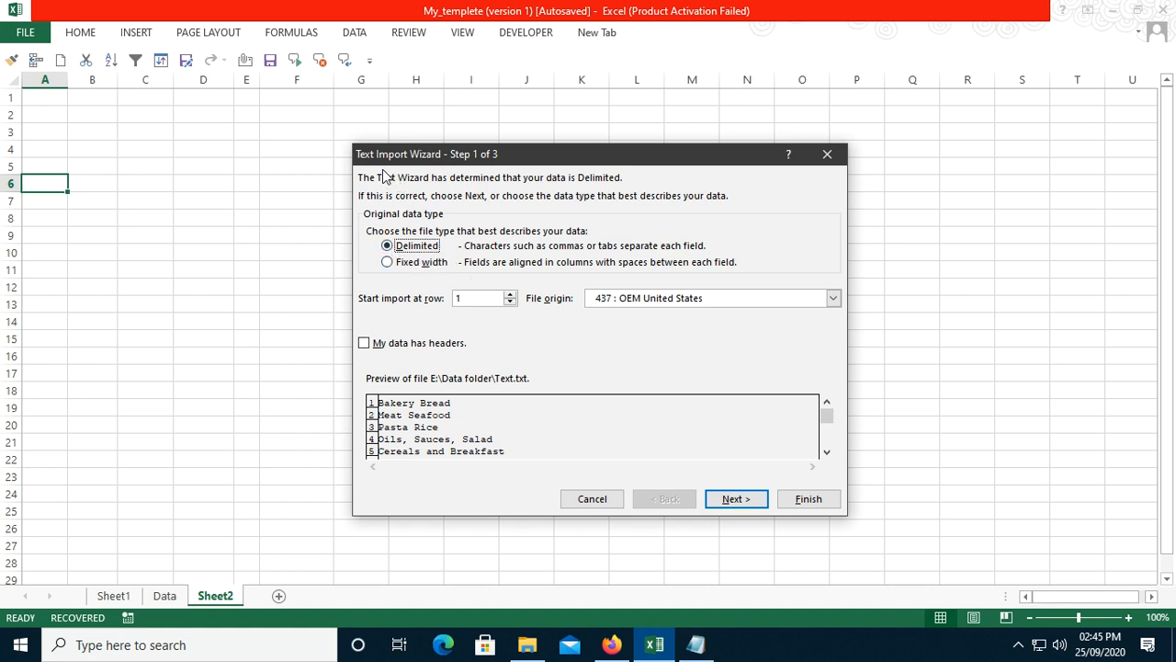
{"action": "left_click", "coordinate": [721, 498]}
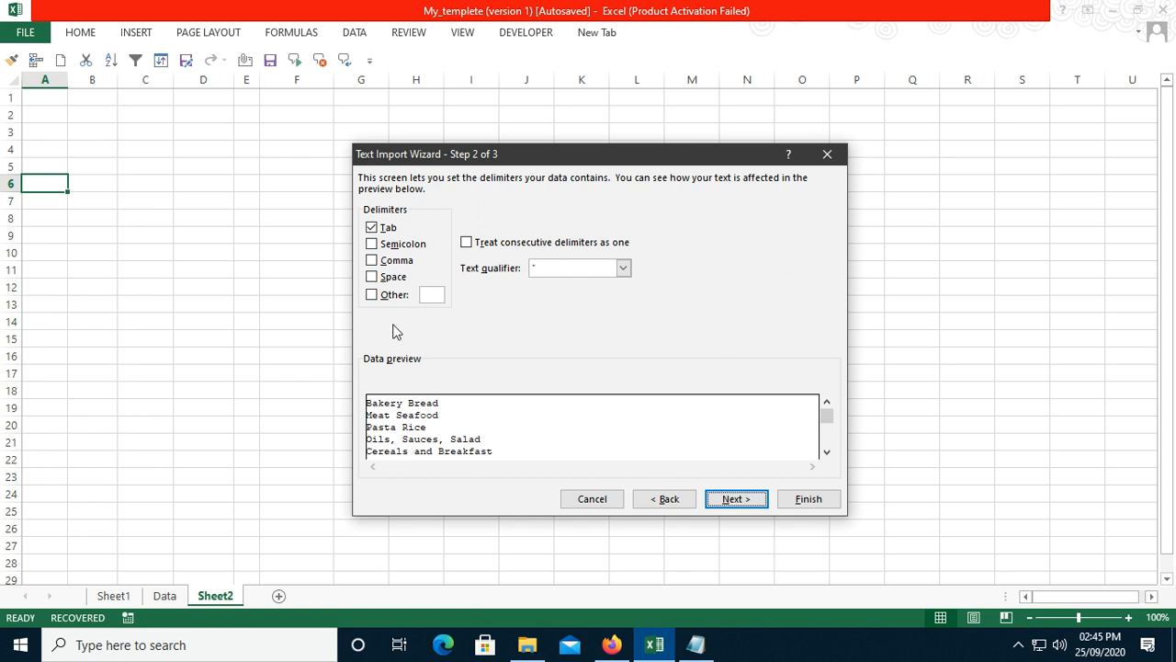
{"action": "left_click", "coordinate": [371, 227]}
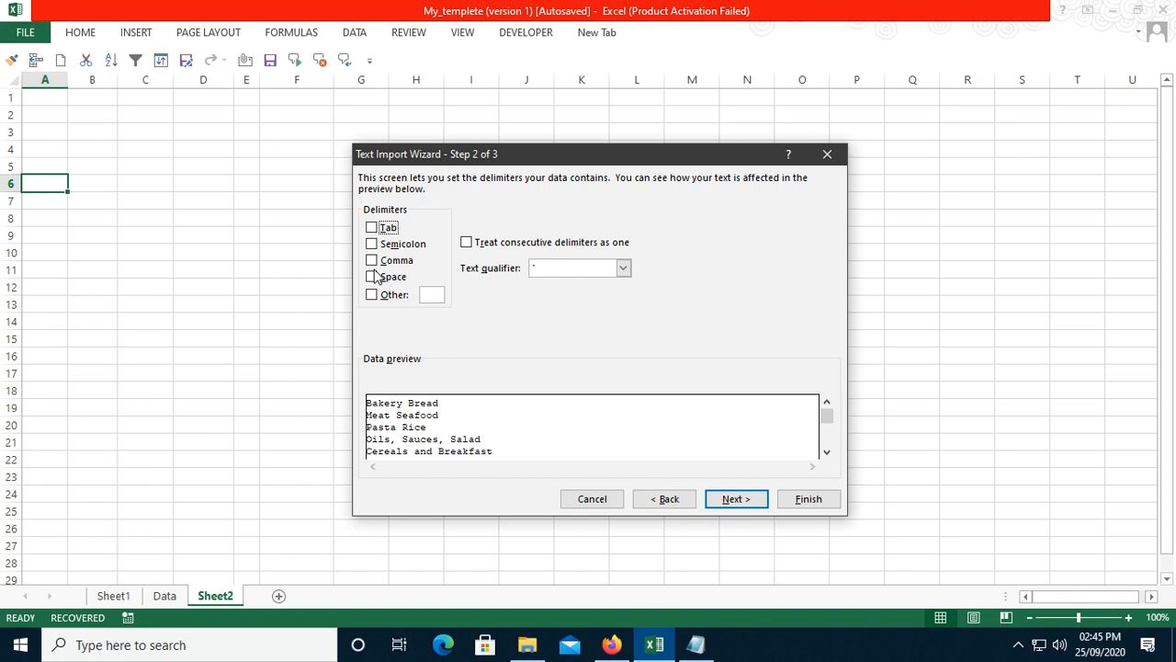
Try Comma as the delimiter, check how the data preview splits, and turn it off again
{"action": "left_click", "coordinate": [373, 264]}
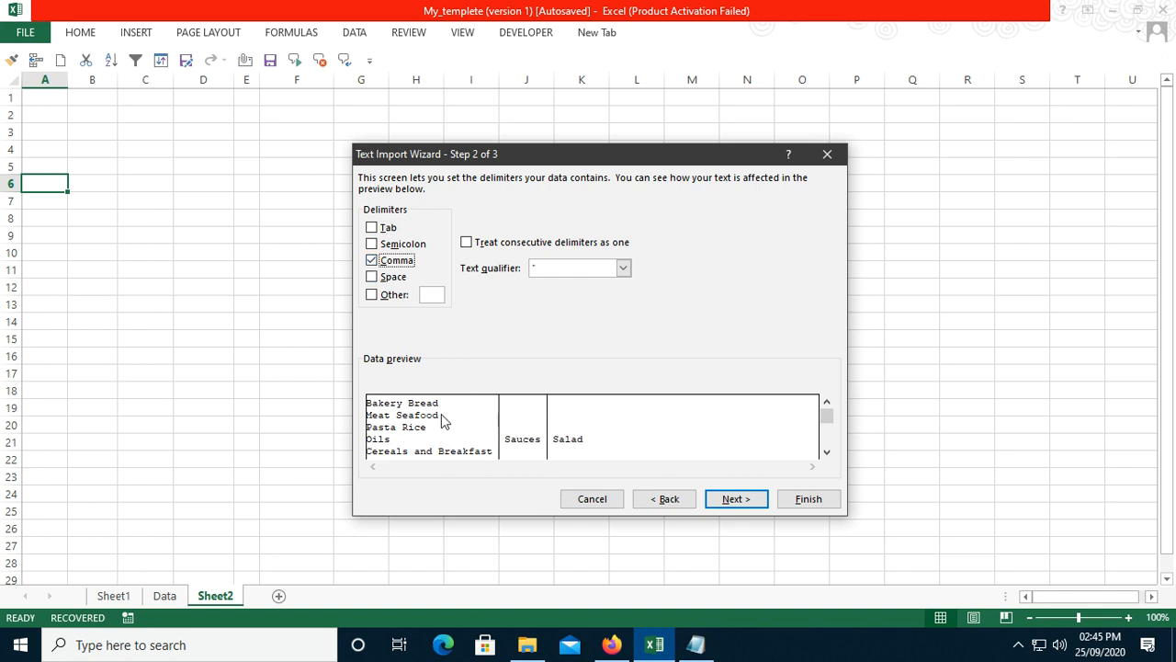
{"action": "left_click_drag", "start_coordinate": [829, 420], "coordinate": [823, 457]}
{"action": "left_click_drag", "start_coordinate": [826, 442], "coordinate": [826, 413]}
{"action": "left_click", "coordinate": [395, 261]}
Split the text by the Space delimiter, keep the General column format, and place the data in the existing worksheet at $A$6
{"action": "left_click", "coordinate": [393, 277]}
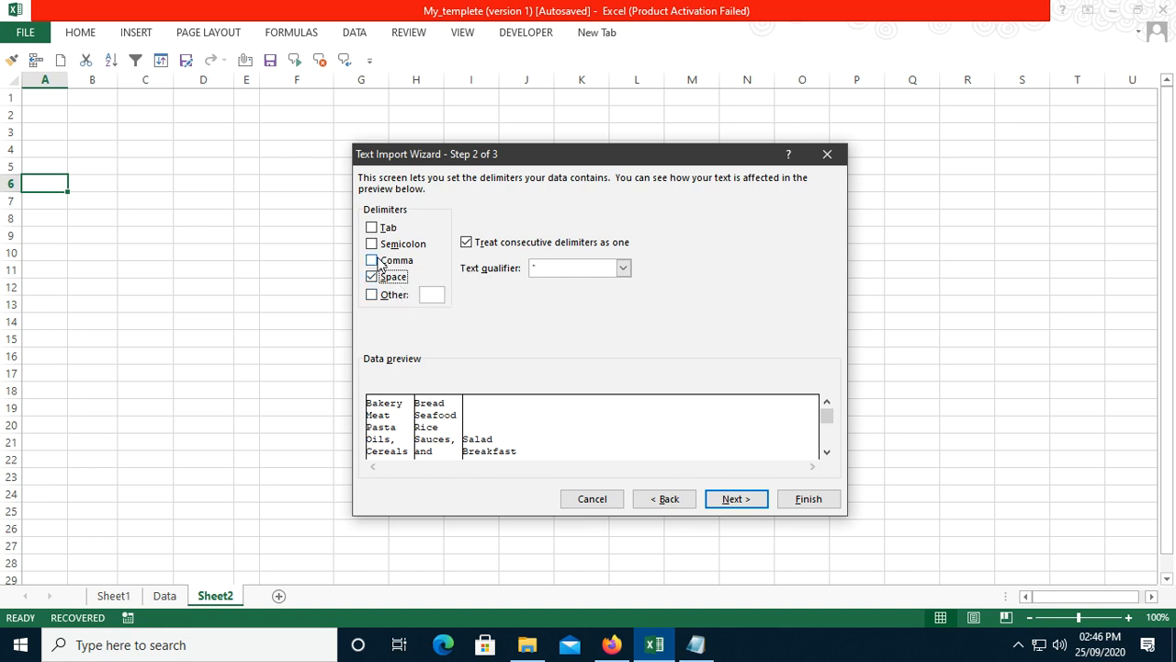
{"action": "left_click", "coordinate": [433, 297]}
{"action": "left_click", "coordinate": [373, 295]}
{"action": "left_click", "coordinate": [737, 501]}
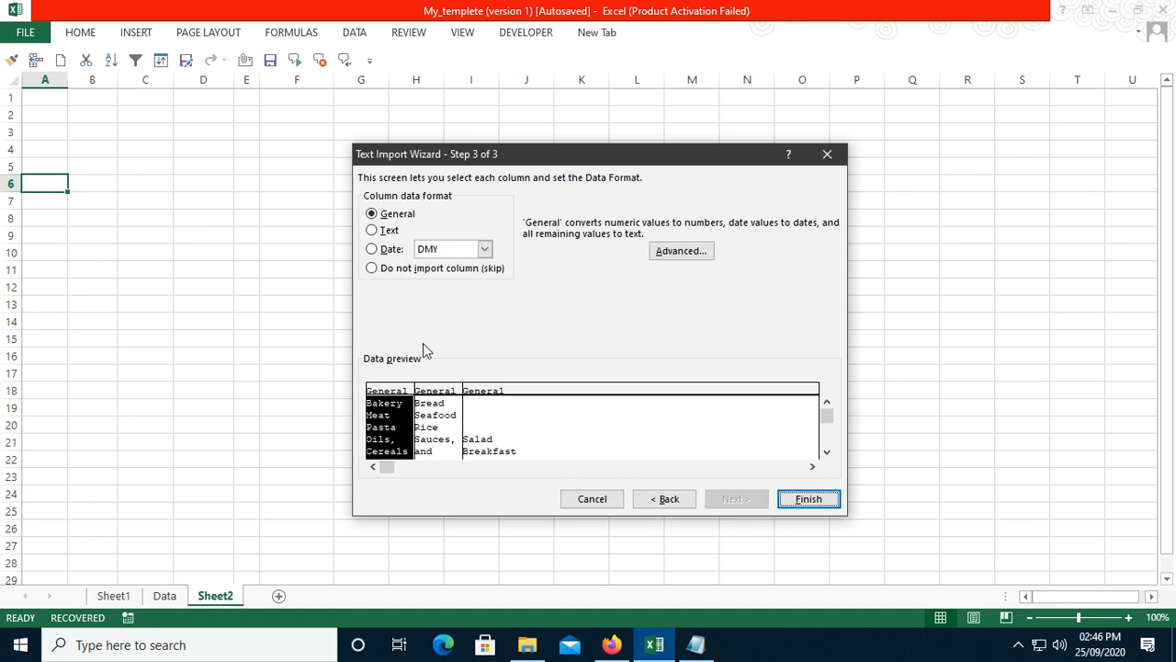
{"action": "left_click", "coordinate": [801, 500]}
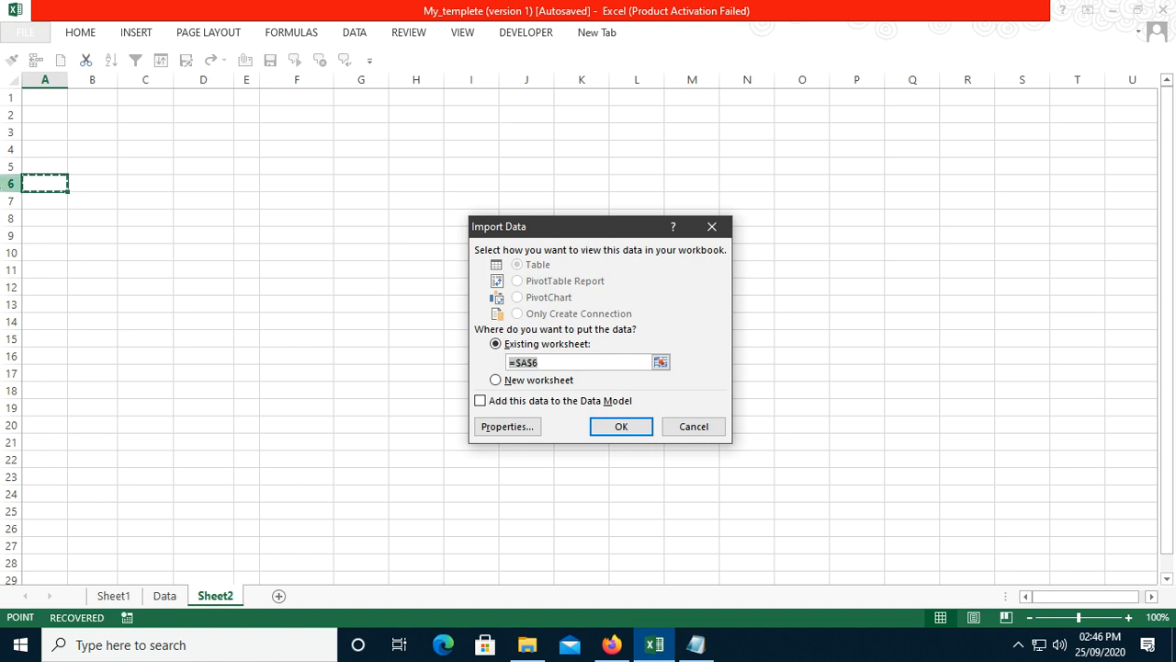
{"action": "left_click", "coordinate": [625, 428]}
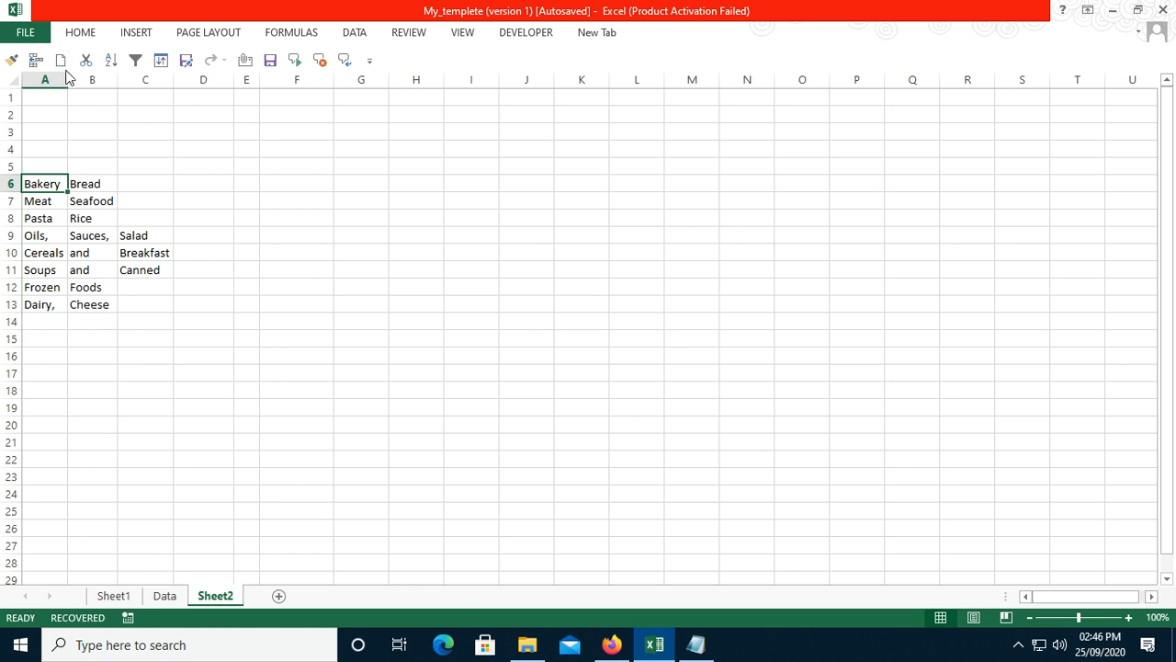
Reopen the source Text file to compare its lines with the imported data in A6:C13
{"action": "left_click", "coordinate": [526, 644]}
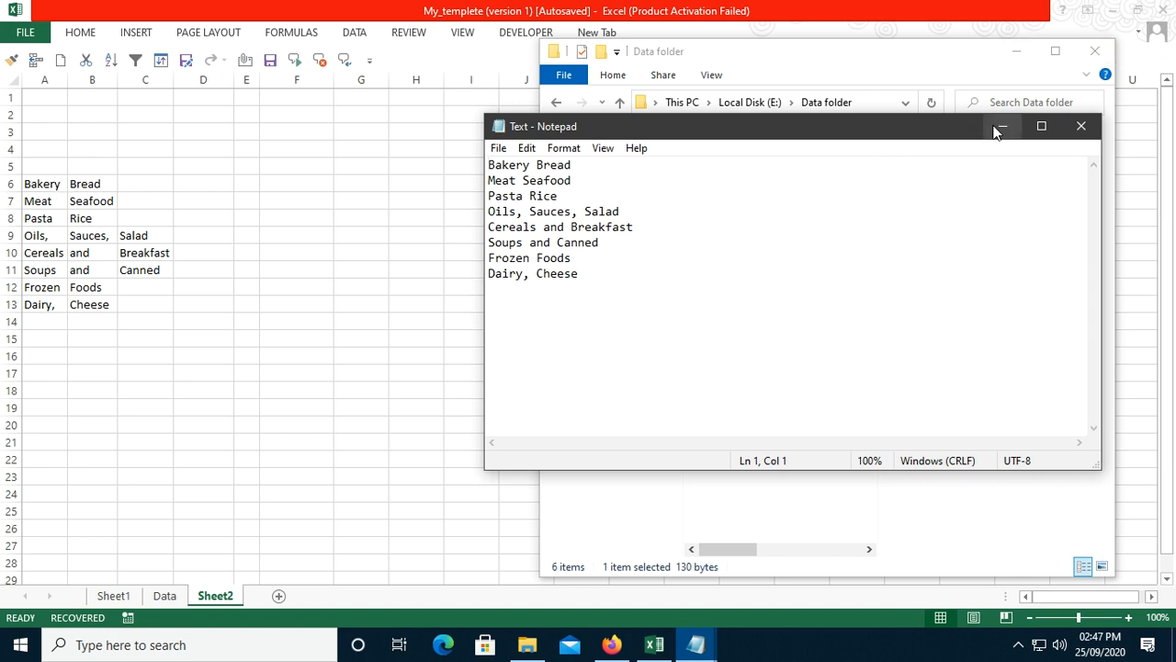
{"action": "left_click", "coordinate": [1080, 127]}
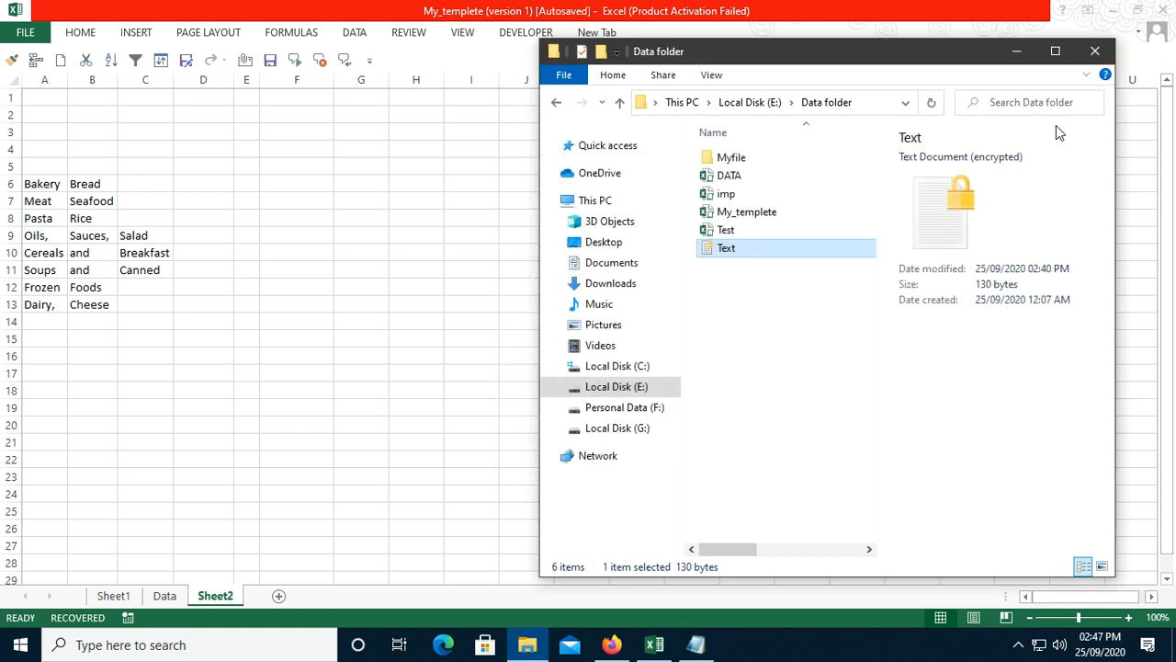
{"action": "left_click", "coordinate": [1018, 54]}
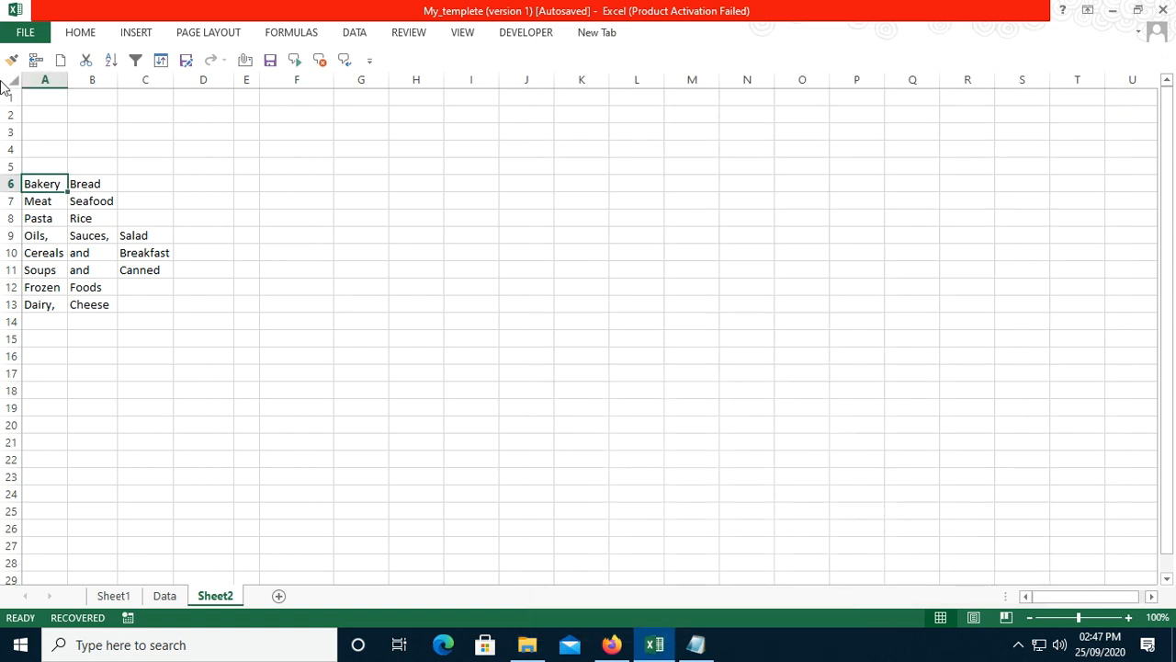
{"action": "mouse_move", "coordinate": [44, 186]}
{"action": "left_mouse_down"}
{"action": "mouse_move", "coordinate": [73, 199]}
{"action": "mouse_move", "coordinate": [146, 301]}
{"action": "left_mouse_up"}
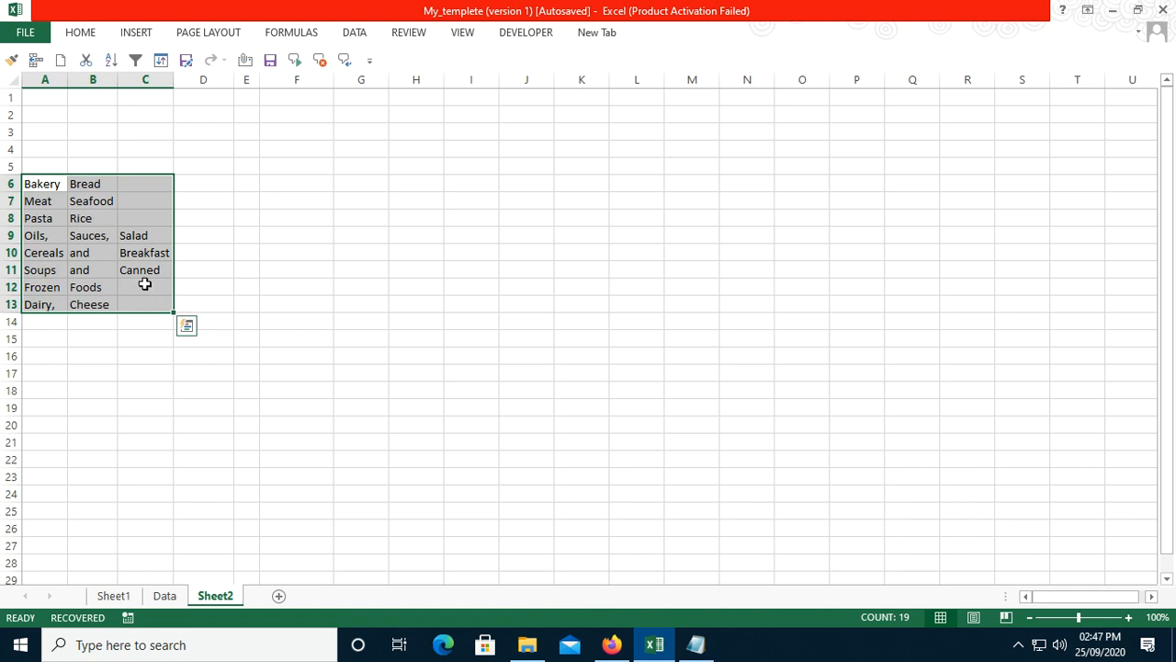
Open the workbook connections and examine the usage and refresh settings in the Text connection's properties
{"action": "left_click", "coordinate": [349, 37]}
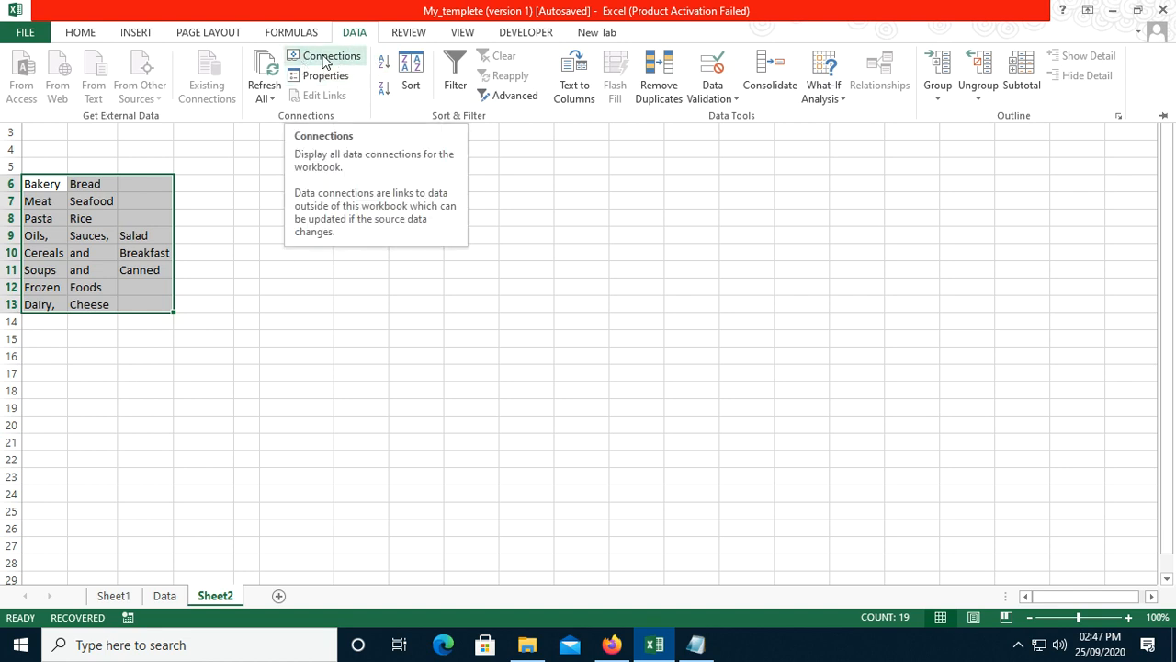
{"action": "left_click", "coordinate": [323, 59]}
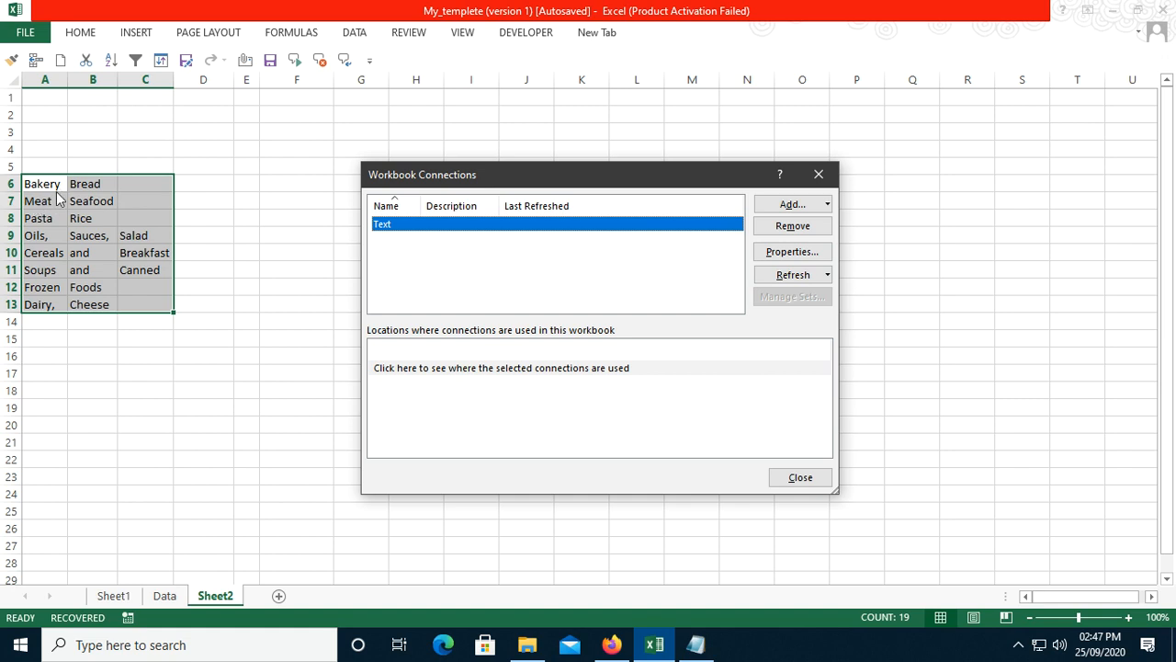
{"action": "left_click", "coordinate": [795, 257]}
{"action": "left_click_drag", "start_coordinate": [607, 125], "coordinate": [615, 80]}
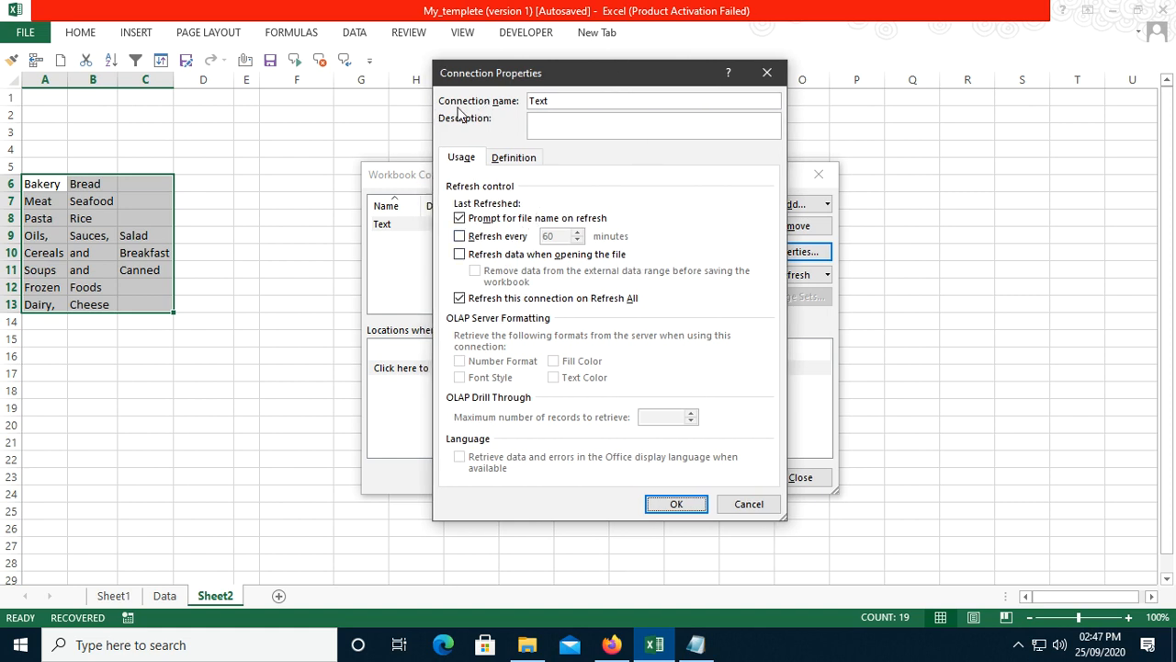
{"action": "double_click", "coordinate": [564, 103]}
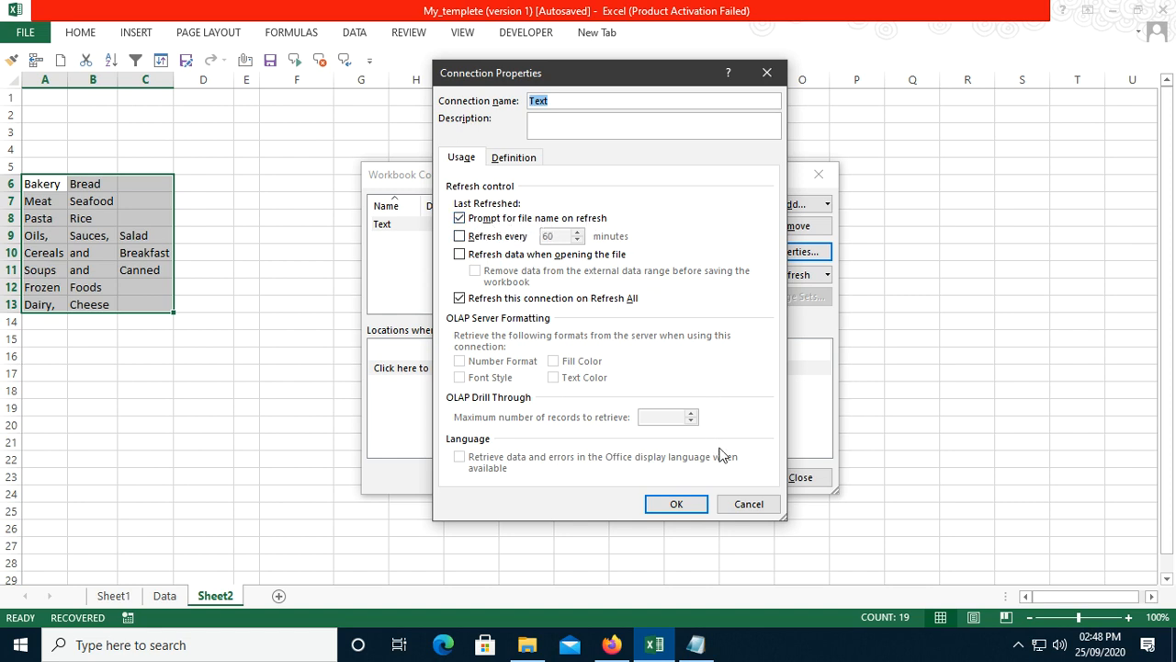
{"action": "left_click", "coordinate": [744, 504]}
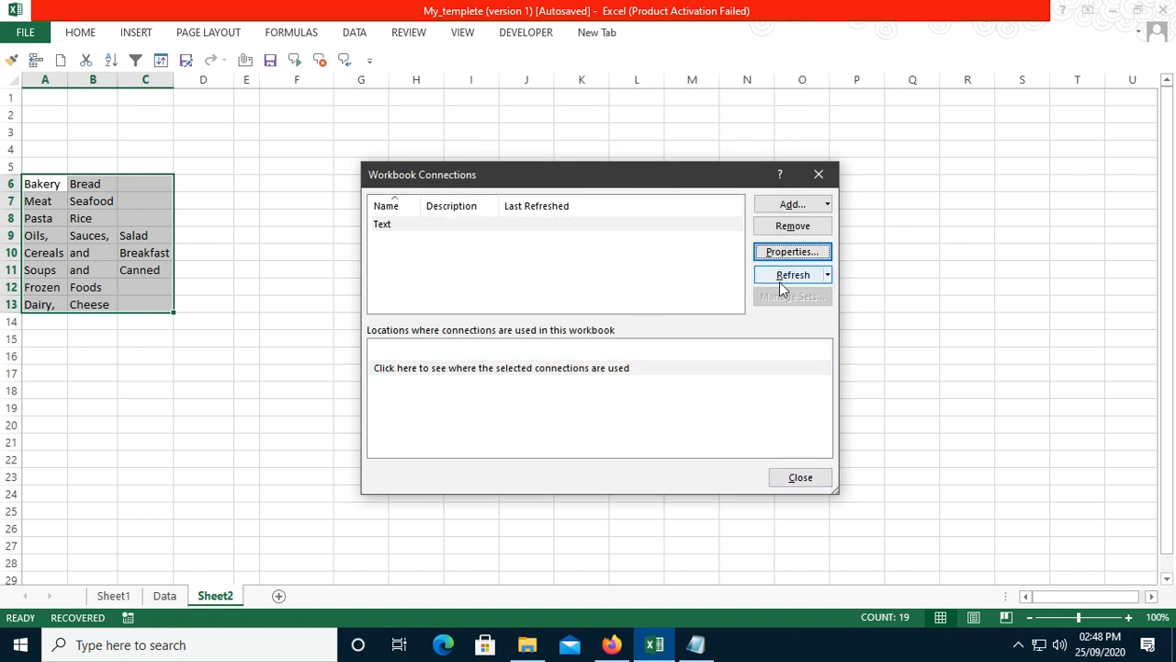
Open the source Text file from E:\Data folder and compare its lines with the imported cells
{"action": "left_click", "coordinate": [527, 646]}
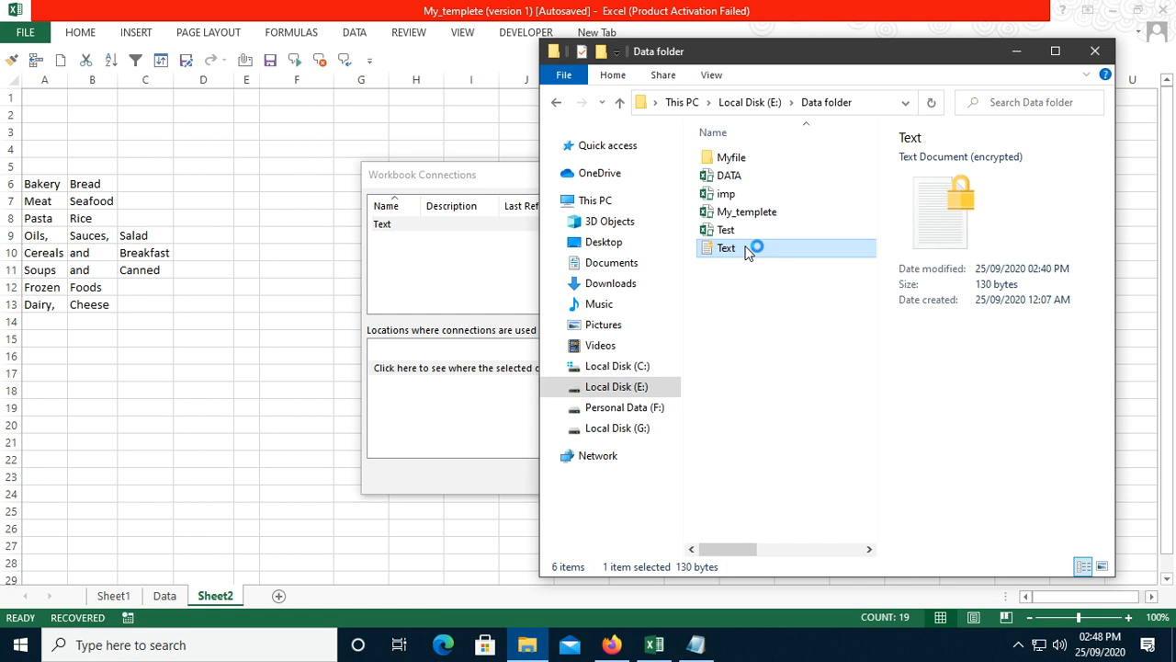
{"action": "left_click", "coordinate": [52, 190]}
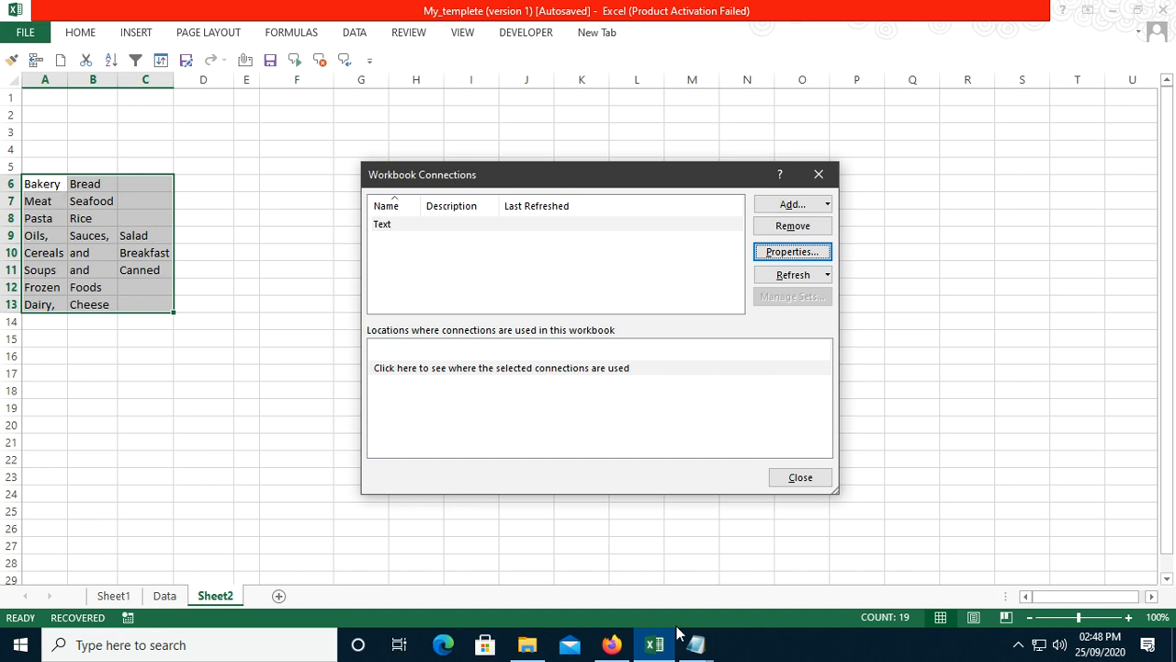
{"action": "mouse_move", "coordinate": [695, 643]}
{"action": "left_click", "coordinate": [746, 579]}
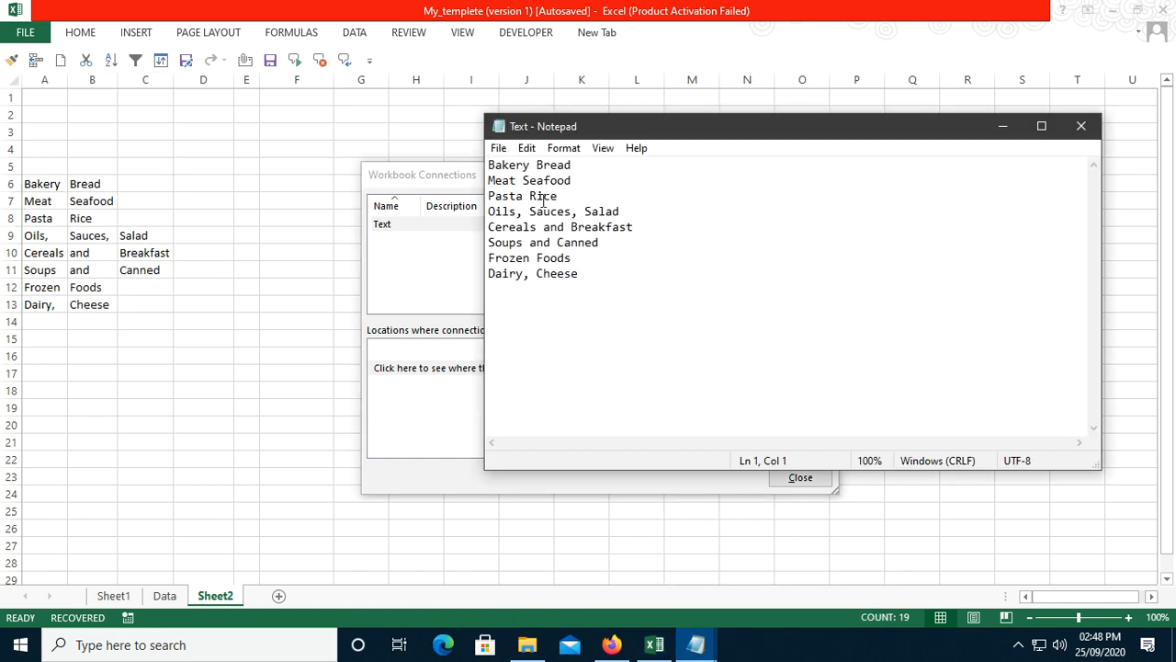
{"action": "left_click", "coordinate": [863, 513]}
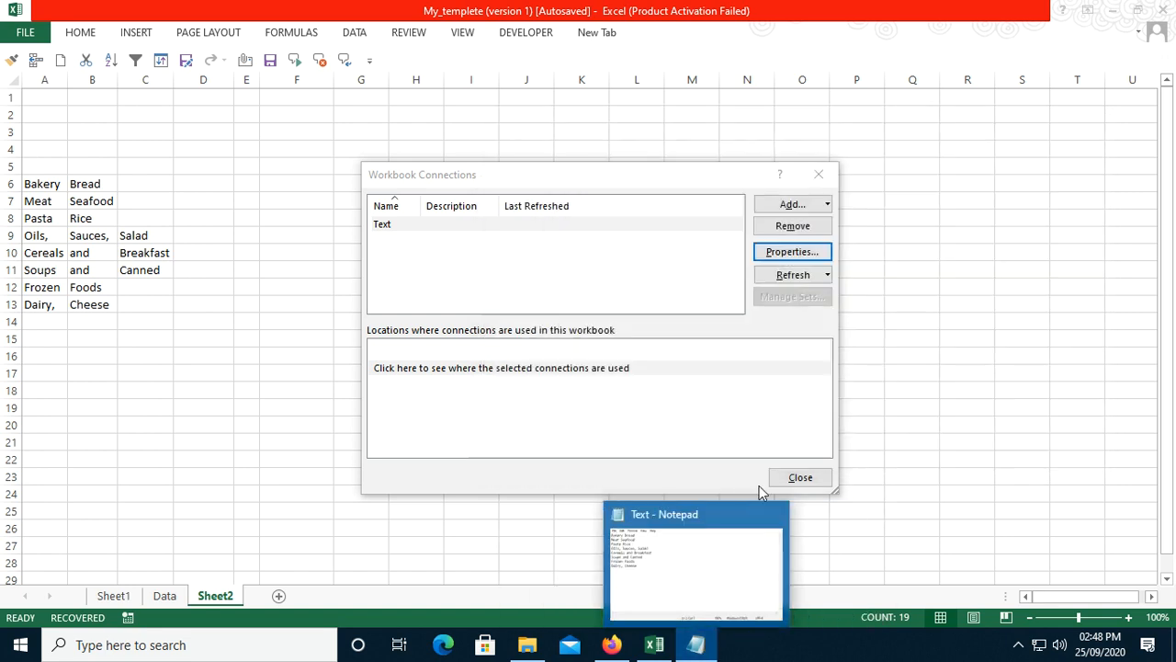
{"action": "left_click", "coordinate": [776, 513]}
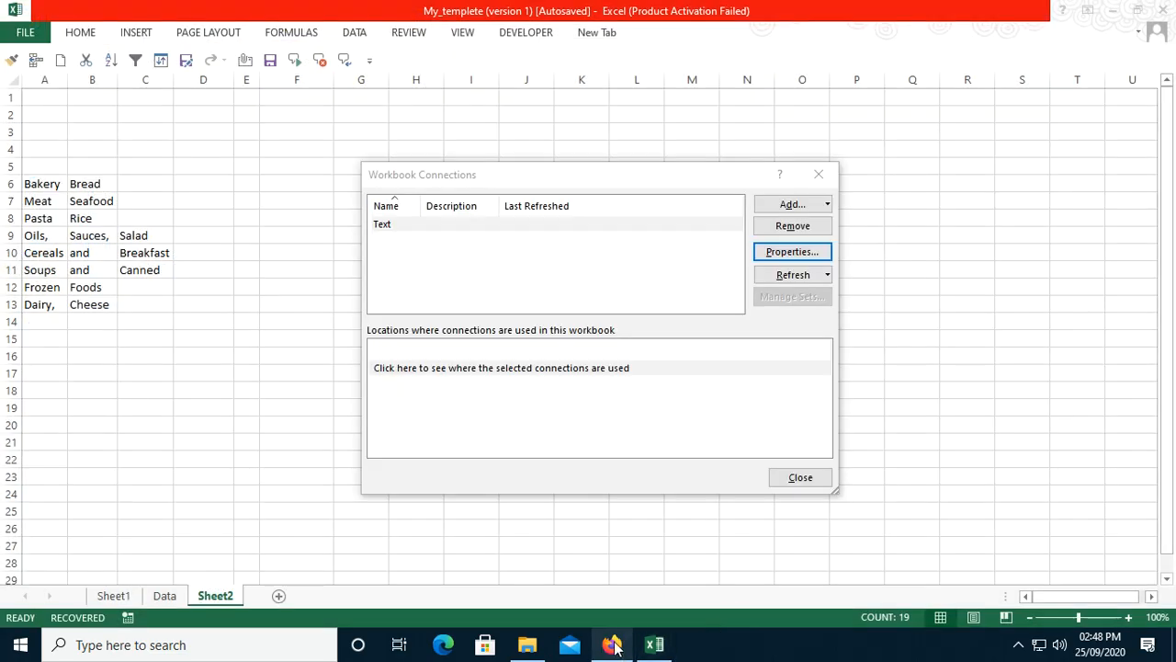
Reopen the source Text file, replace "Bakery" in its first line with "Tomato", then save and close it
{"action": "left_click", "coordinate": [520, 647]}
{"action": "double_click", "coordinate": [764, 258]}
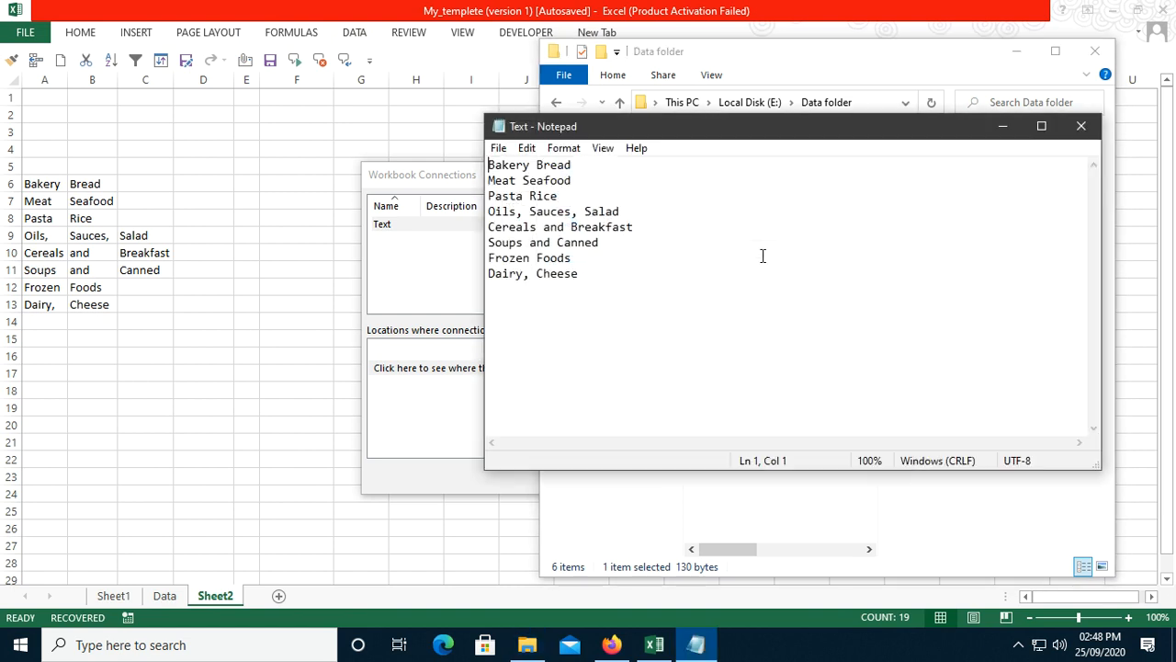
{"action": "left_click_drag", "start_coordinate": [531, 166], "coordinate": [457, 162]}
{"action": "type", "text": "T"}
{"action": "key", "text": "BackSpace"}
{"action": "type", "text": "Ta"}
{"action": "key", "text": "BackSpace"}
{"action": "type", "text": "omato"}
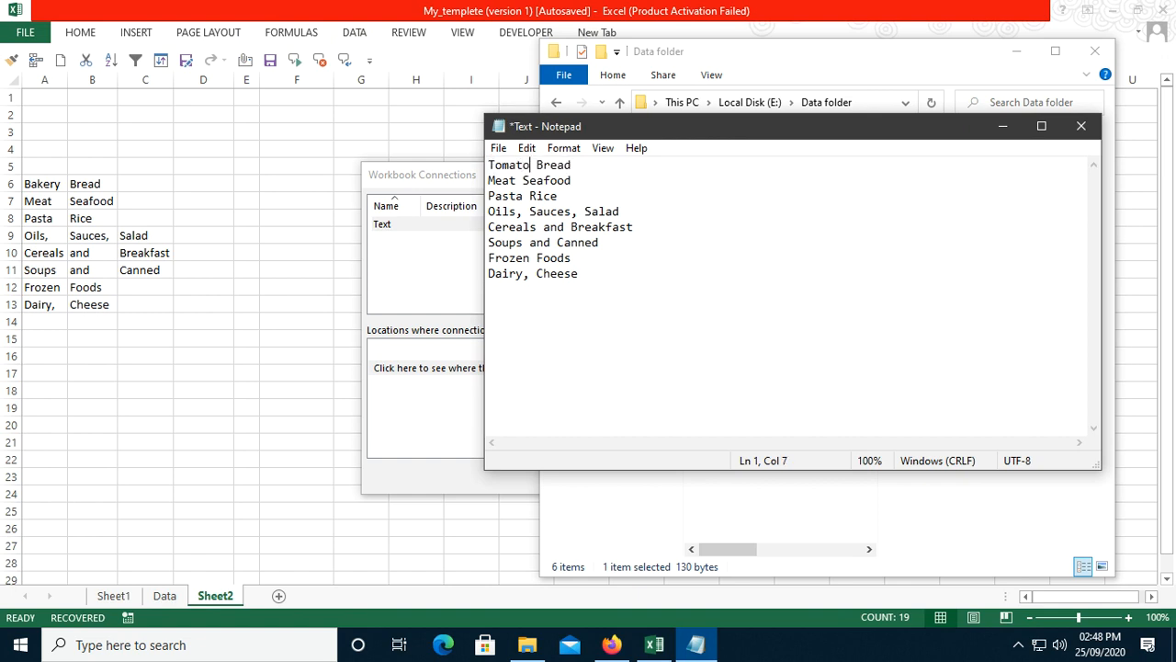
{"action": "left_click", "coordinate": [498, 148]}
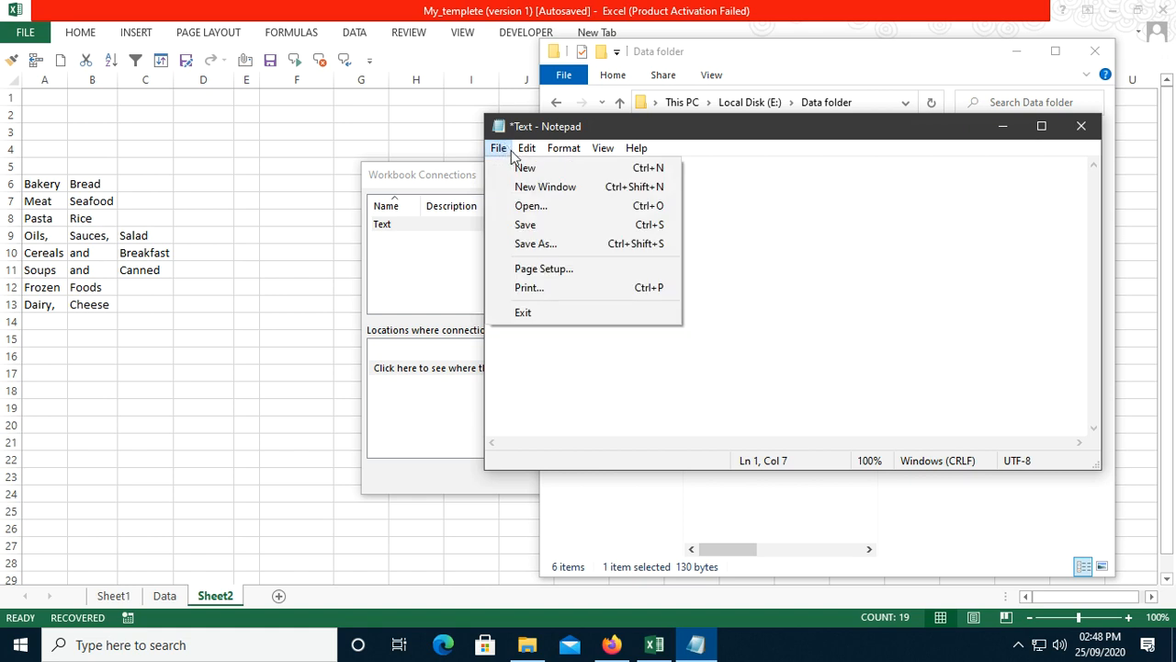
{"action": "left_click", "coordinate": [533, 227]}
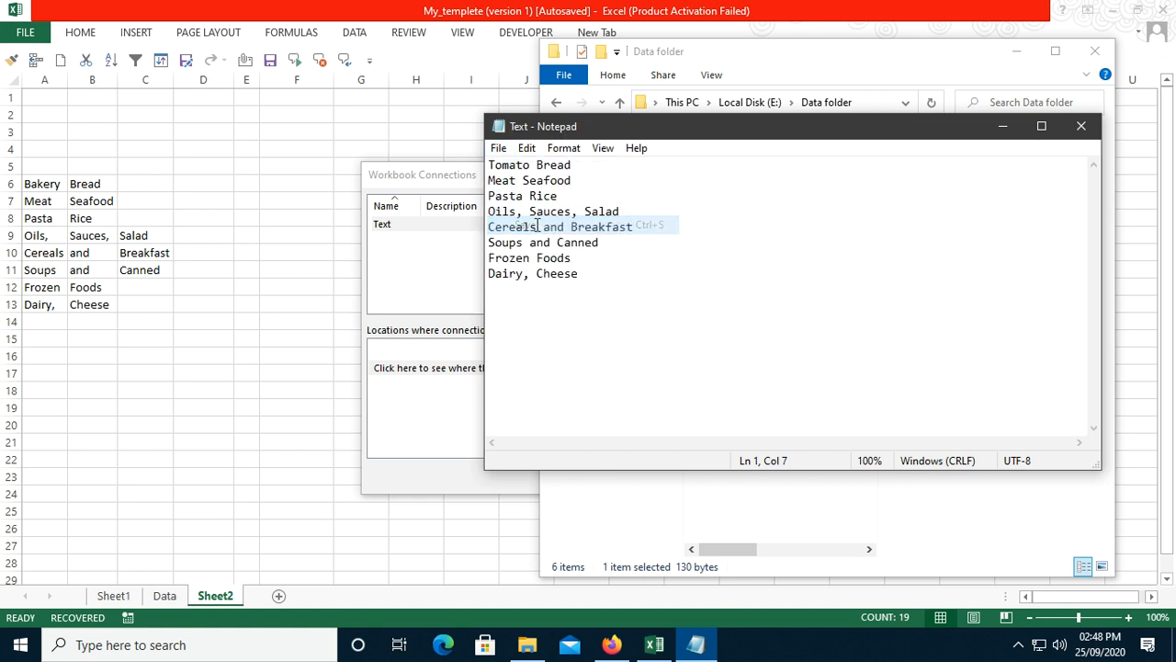
{"action": "left_click", "coordinate": [1079, 126]}
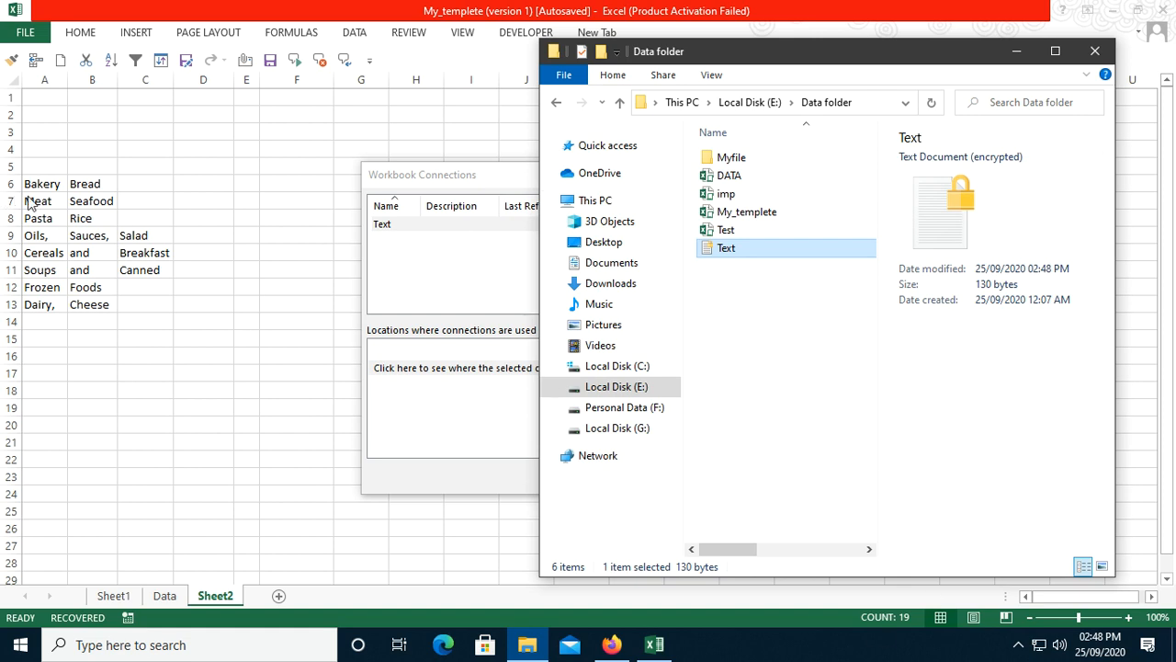
Try refreshing the Text connection, cancel the file selection, and review the connection's setting for prompting for a file name
{"action": "left_click", "coordinate": [505, 173]}
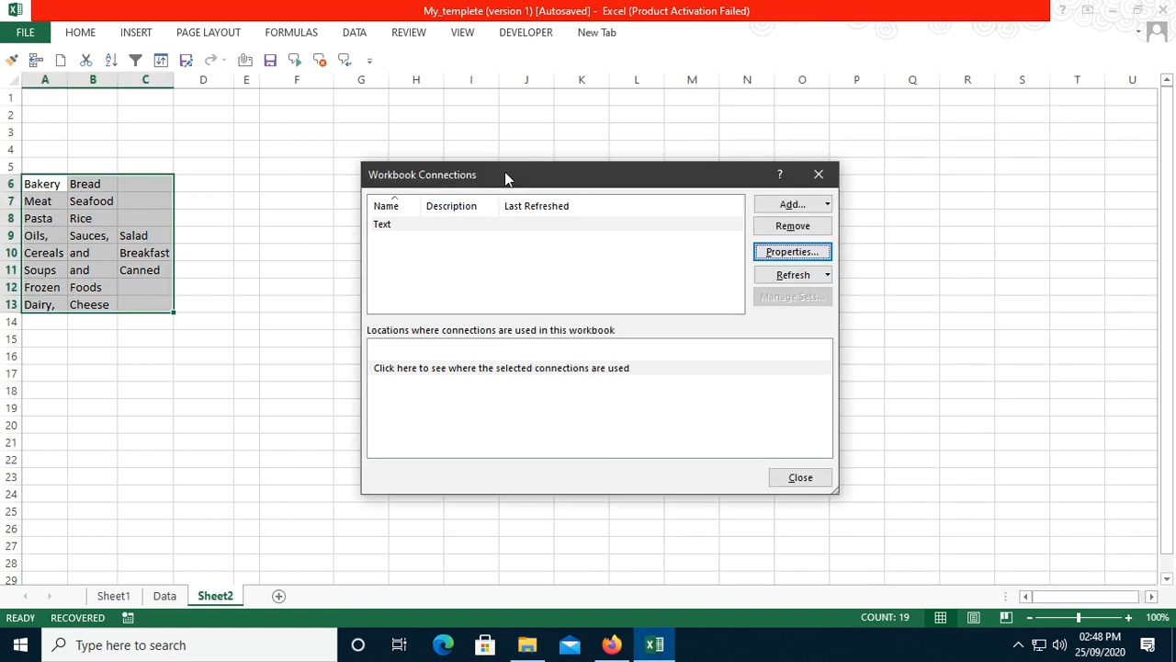
{"action": "left_click", "coordinate": [805, 276]}
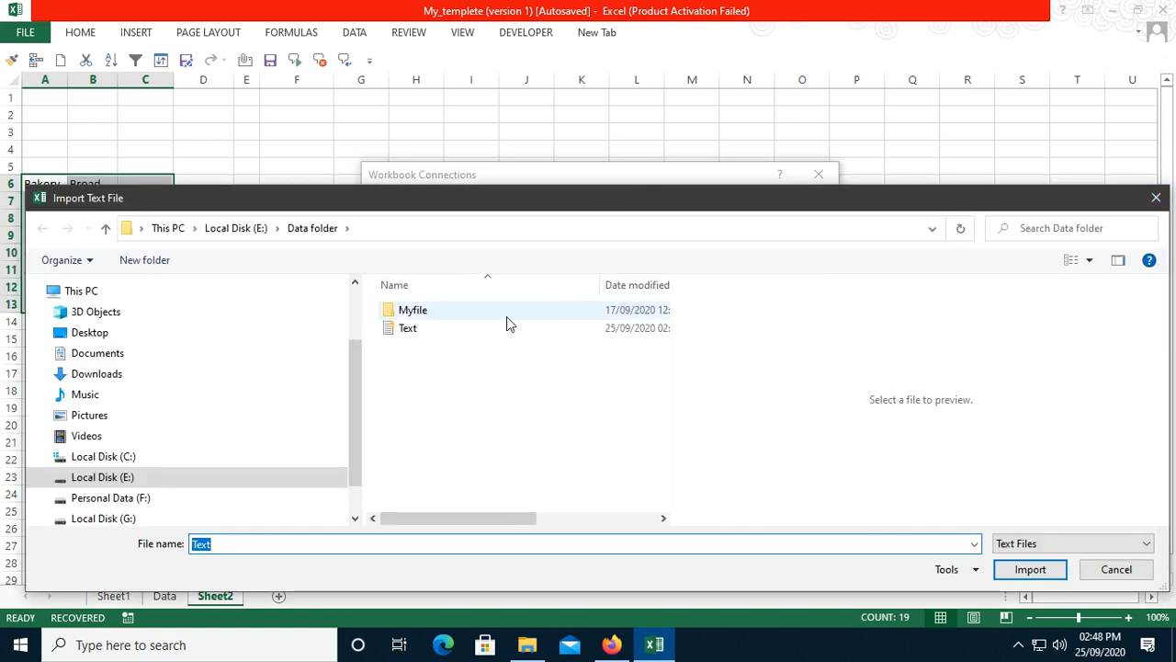
{"action": "left_click", "coordinate": [1116, 570]}
{"action": "left_click", "coordinate": [797, 256]}
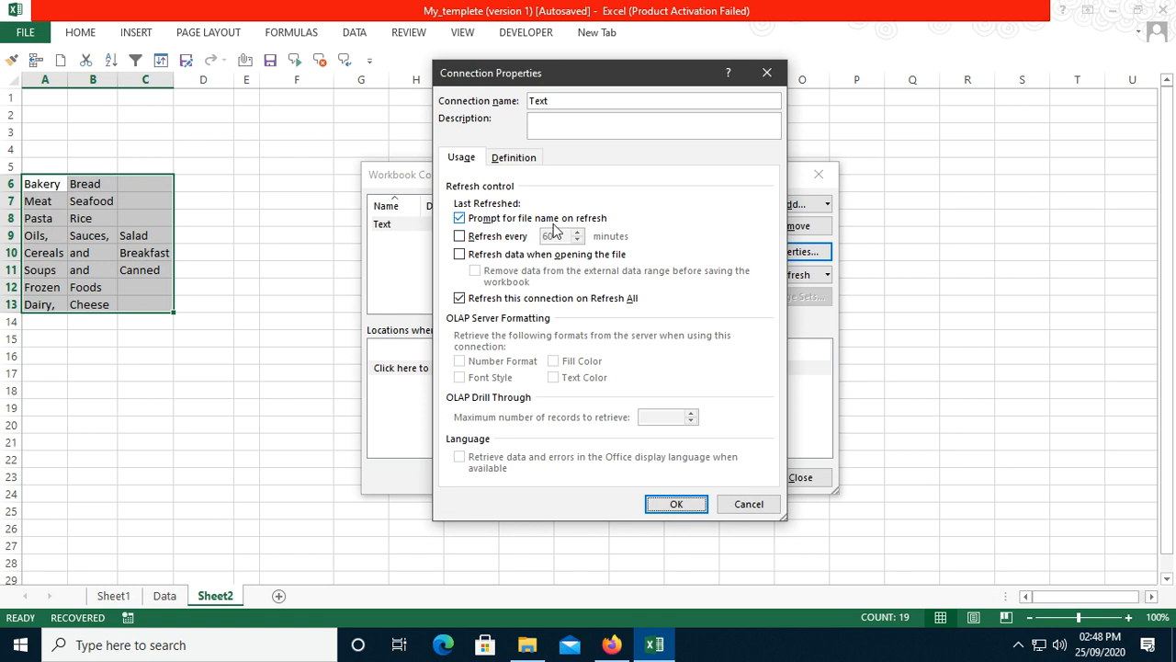
{"action": "left_click", "coordinate": [748, 504]}
Refresh the Text connection, choosing the Text file in E:\Data folder as its source
{"action": "left_click", "coordinate": [793, 275]}
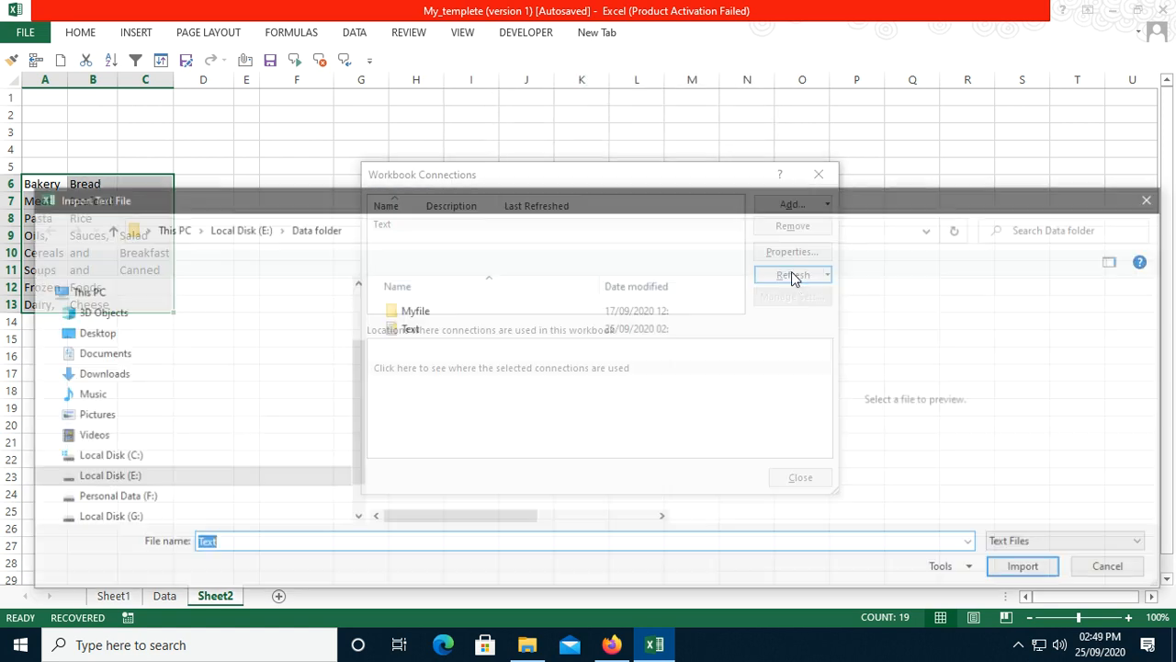
{"action": "left_click", "coordinate": [409, 328]}
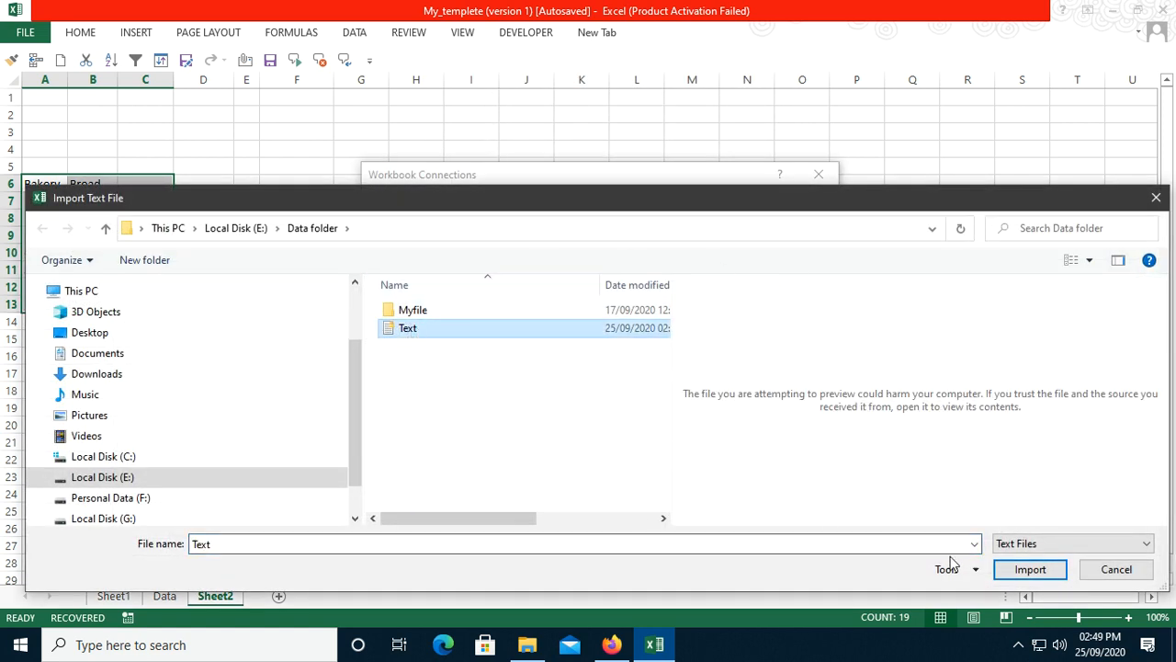
{"action": "left_click", "coordinate": [1029, 569]}
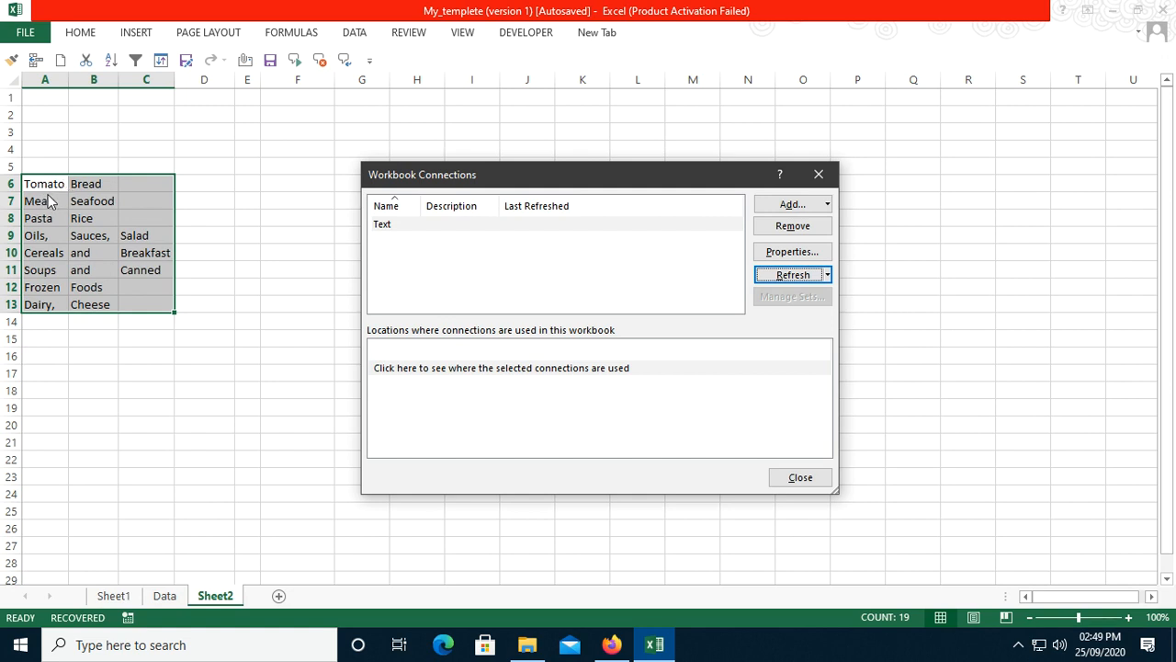
Reopen the source Text file, replace "Bread" in its first line with "Potato", then save and close it
{"action": "left_click", "coordinate": [520, 647]}
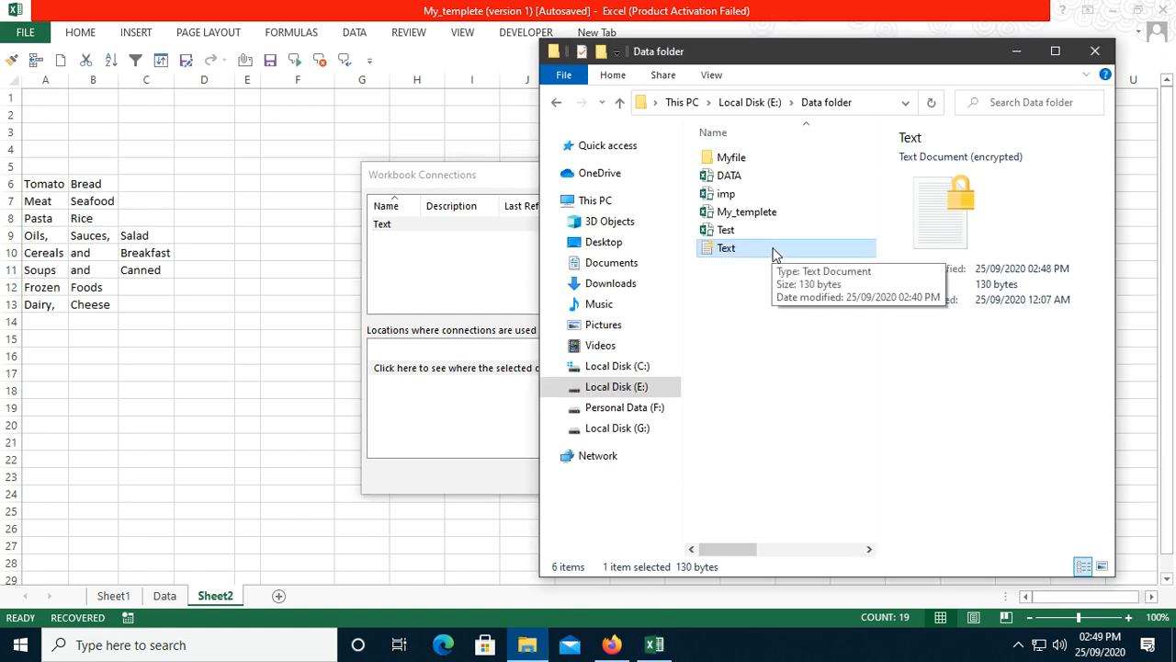
{"action": "left_click_drag", "start_coordinate": [588, 165], "coordinate": [537, 164]}
{"action": "type", "text": "Potato"}
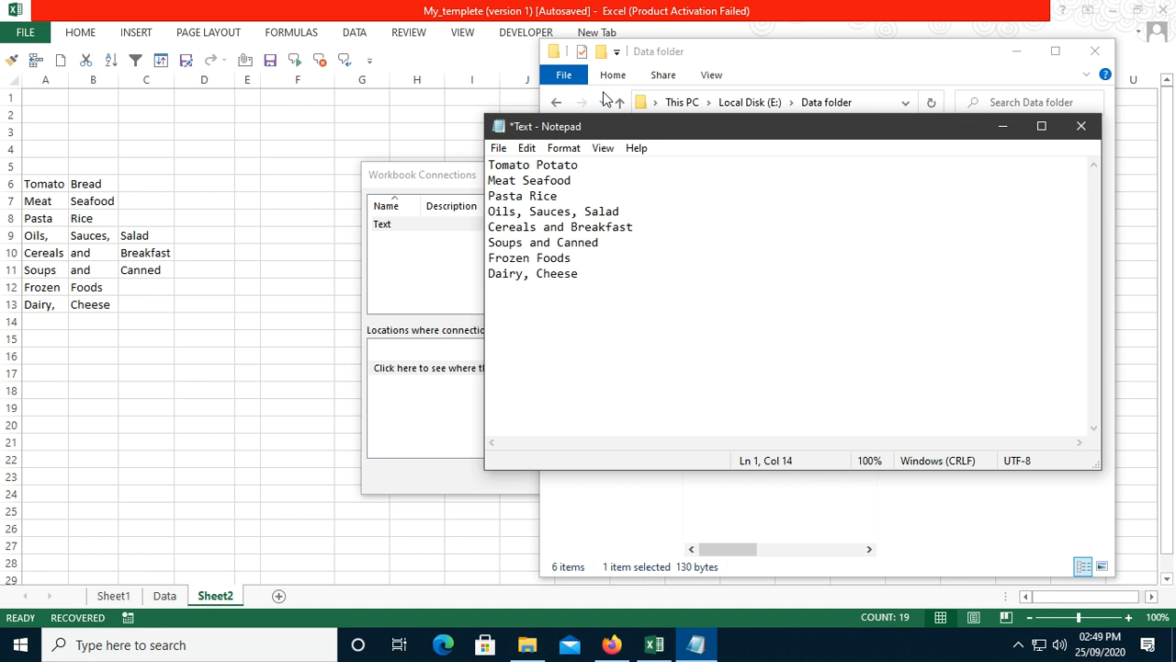
{"action": "left_click", "coordinate": [498, 148]}
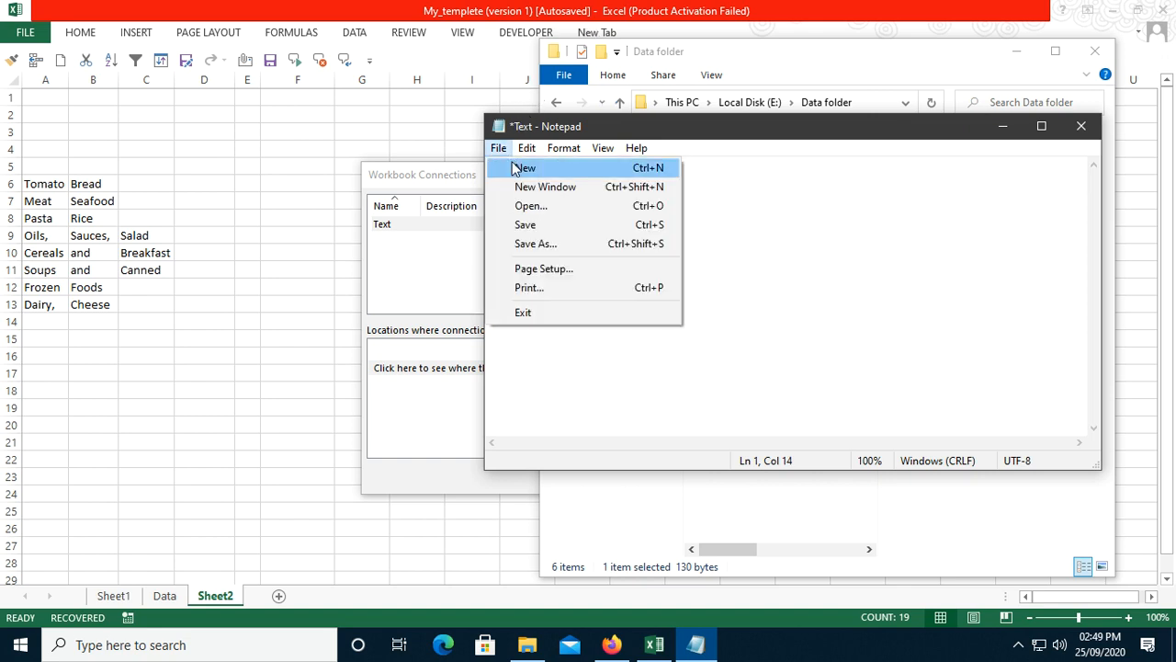
{"action": "left_click", "coordinate": [533, 225]}
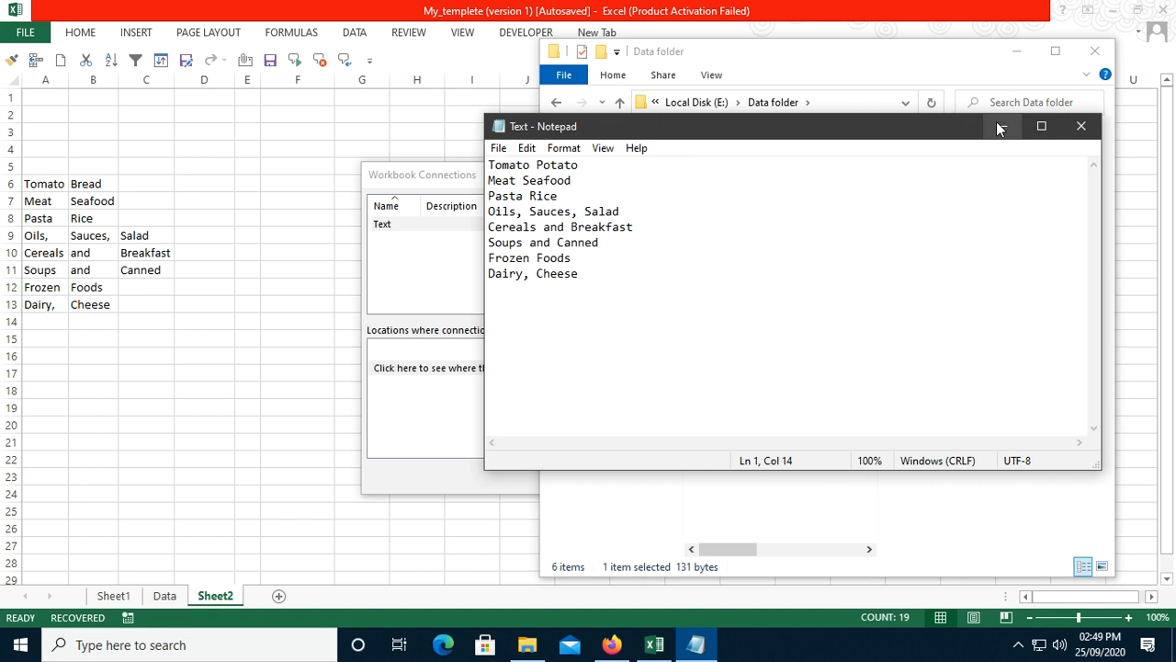
{"action": "left_click", "coordinate": [1080, 125]}
{"action": "left_click", "coordinate": [1016, 50]}
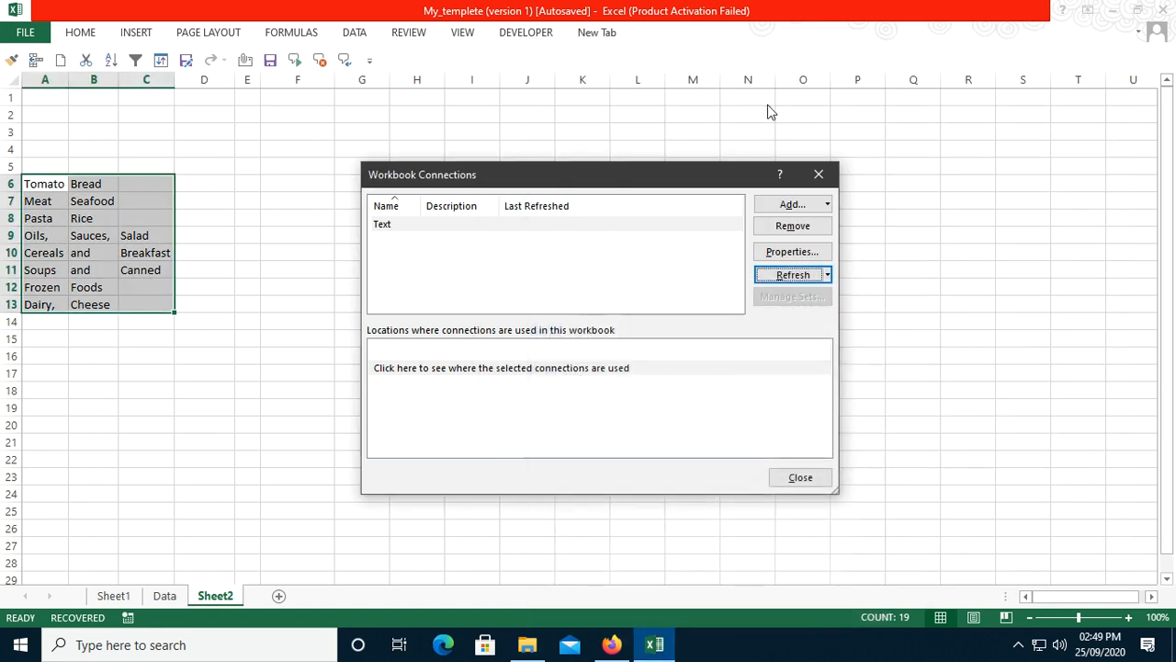
Turn off prompting for a file name on refresh in the Text connection's properties and close the workbook connections
{"action": "left_click", "coordinate": [792, 251]}
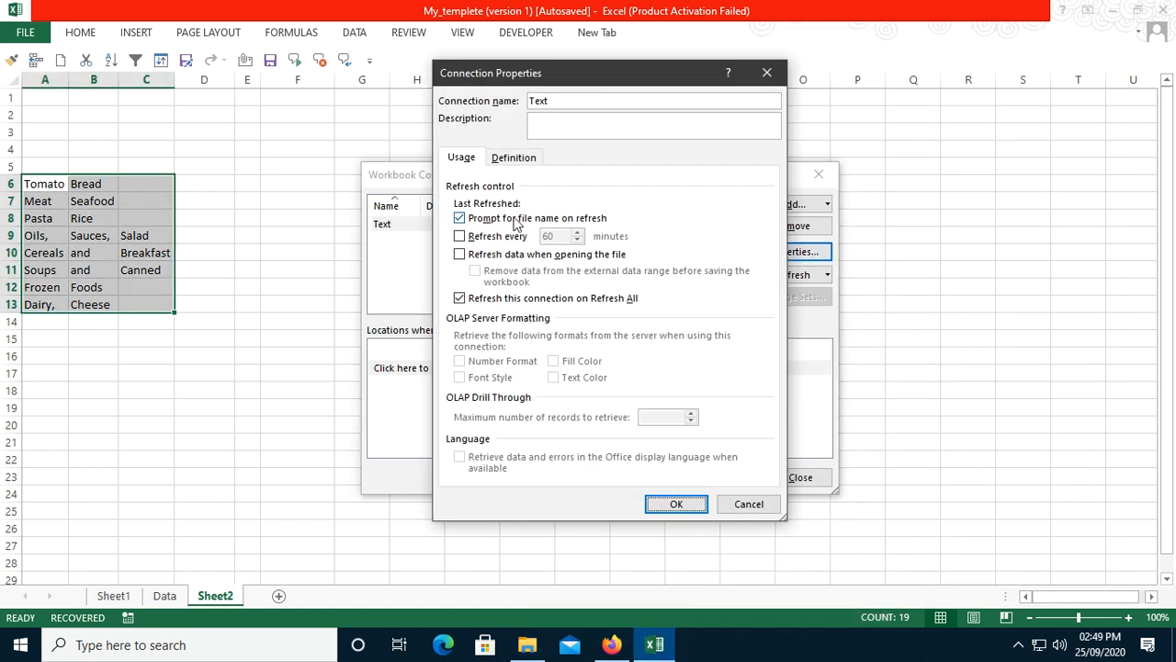
{"action": "left_click", "coordinate": [459, 218]}
{"action": "left_click", "coordinate": [674, 502]}
{"action": "left_click", "coordinate": [799, 477]}
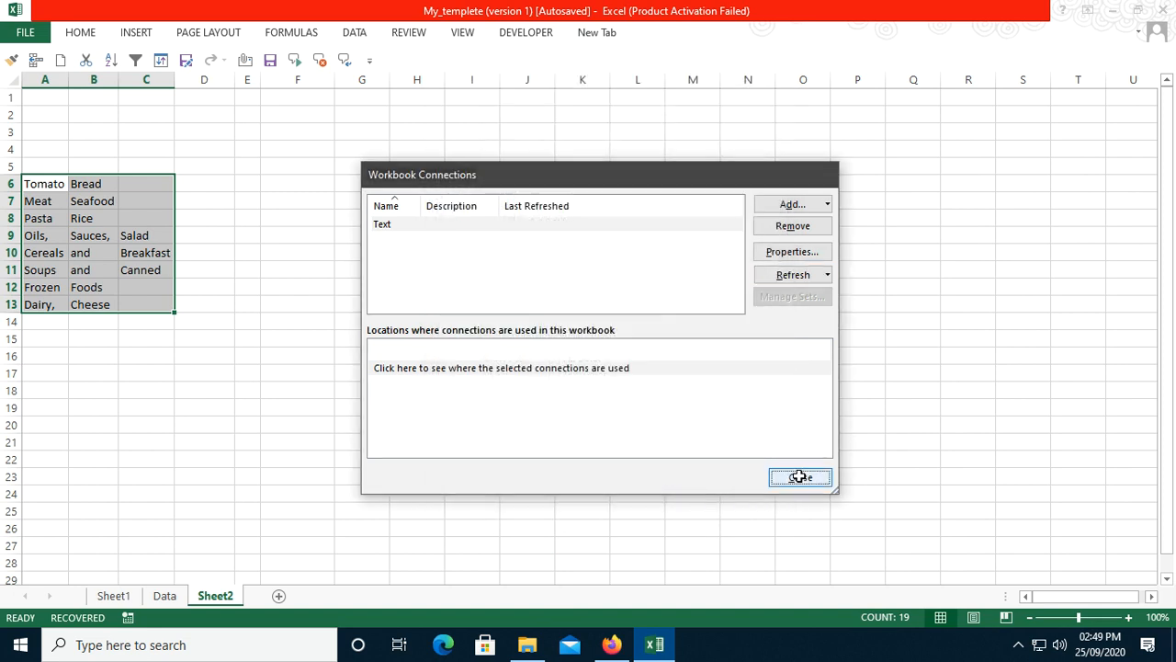
Reopen the workbook connections and refresh the Text connection to load the edited file
{"action": "left_click", "coordinate": [351, 35]}
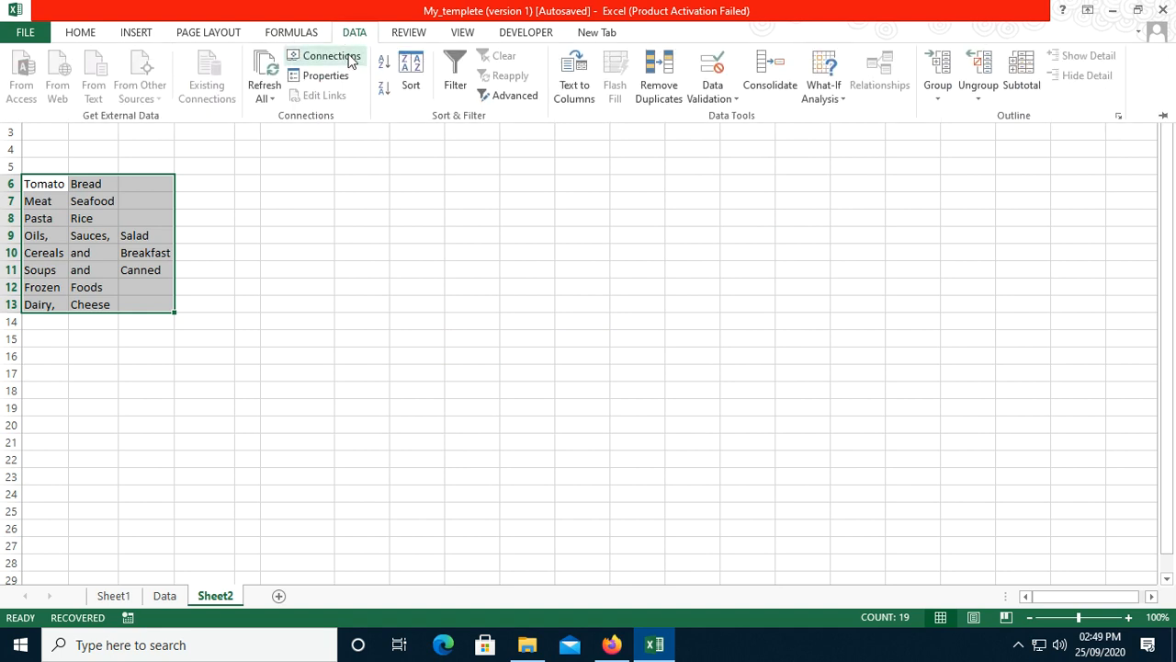
{"action": "left_click", "coordinate": [347, 59]}
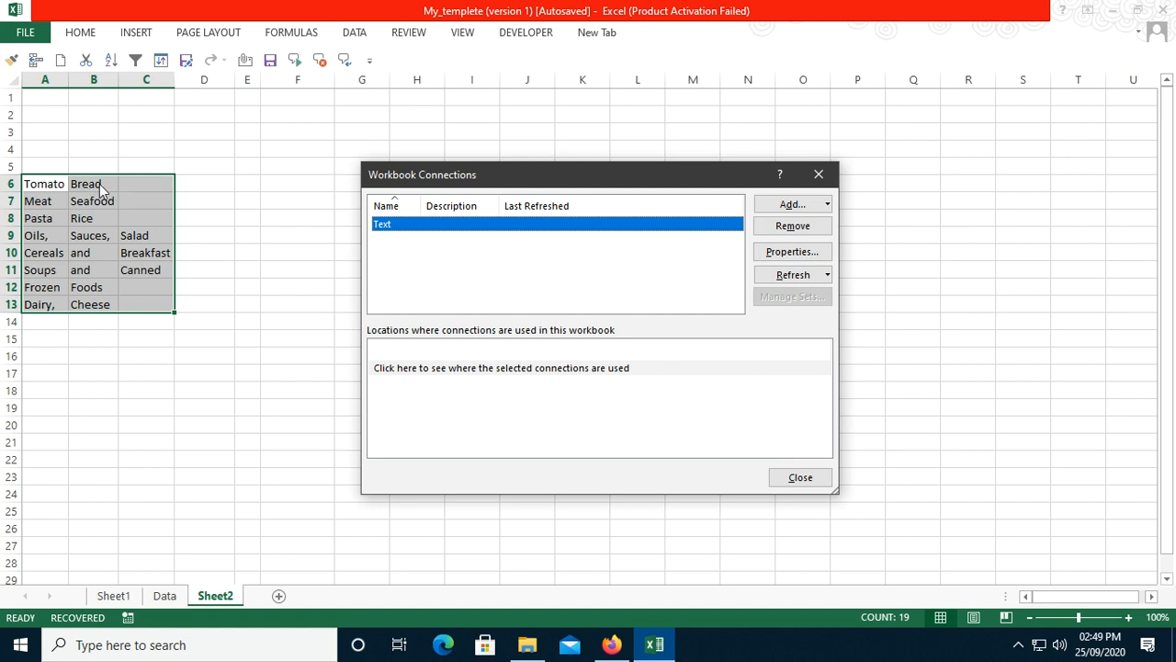
{"action": "left_click", "coordinate": [794, 275]}
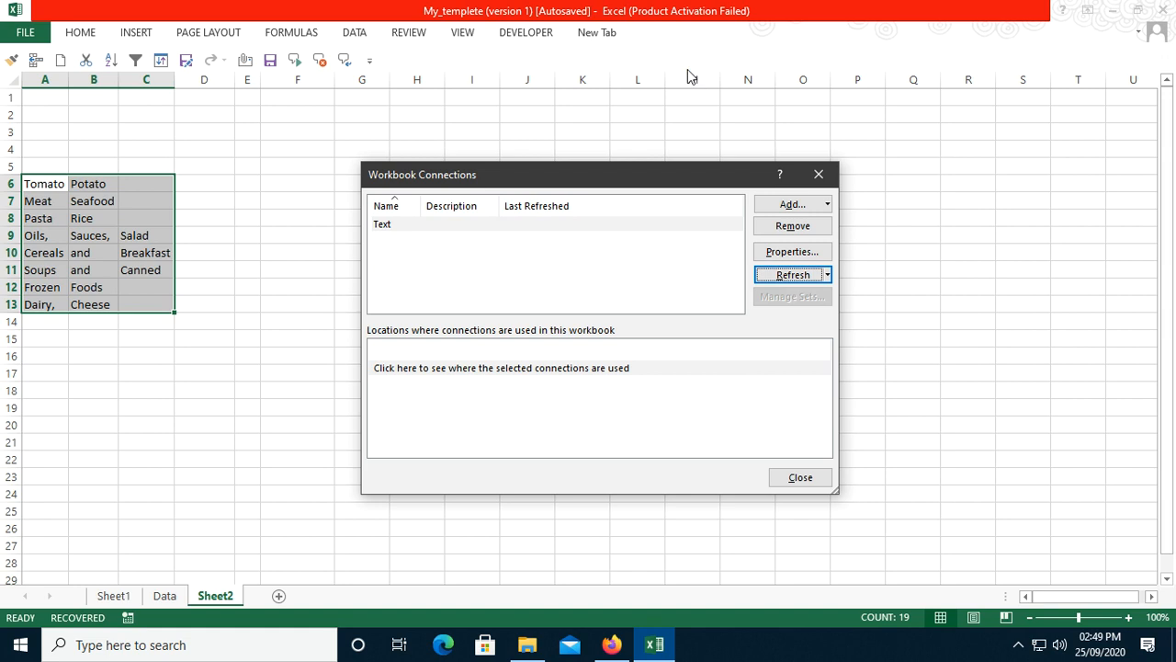
Set the Text connection to refresh every 60 minutes, try the option to refresh data when opening the file, and apply the properties
{"action": "left_click", "coordinate": [792, 252]}
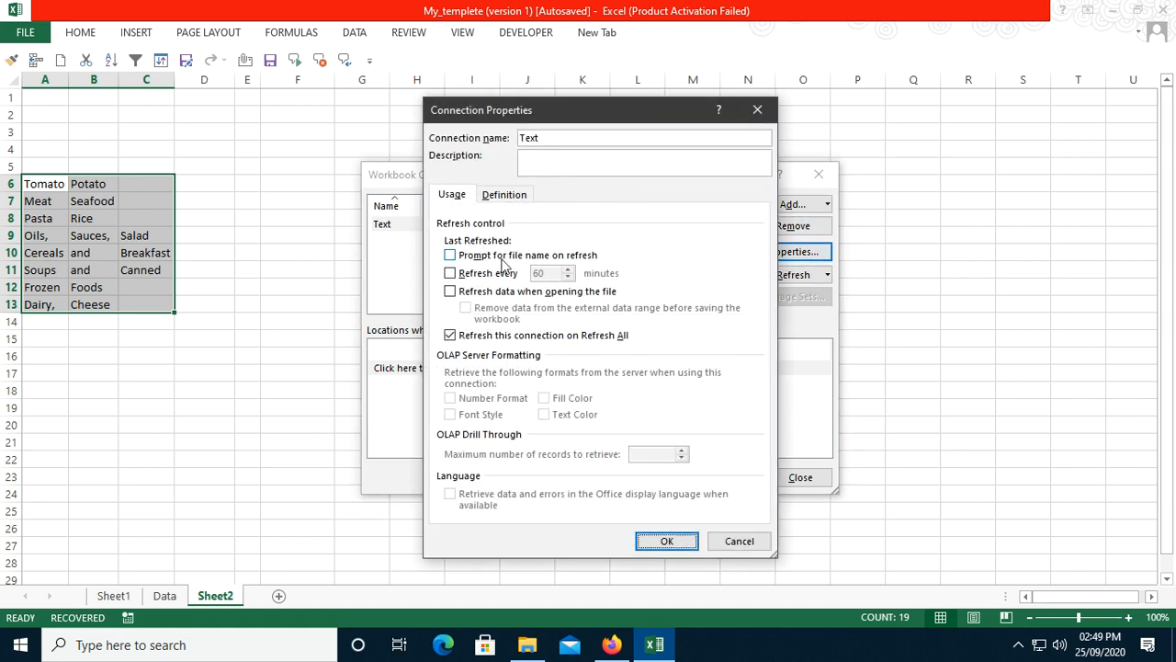
{"action": "left_click", "coordinate": [451, 275]}
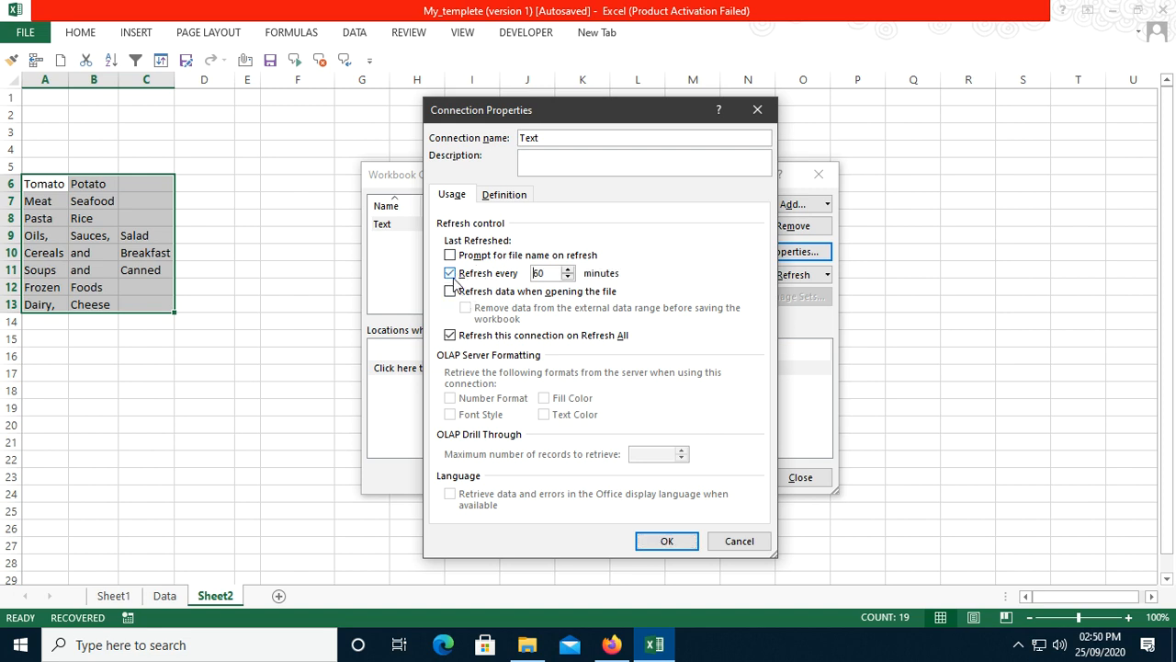
{"action": "left_click", "coordinate": [533, 272]}
{"action": "double_click", "coordinate": [542, 273]}
{"action": "left_click", "coordinate": [450, 292]}
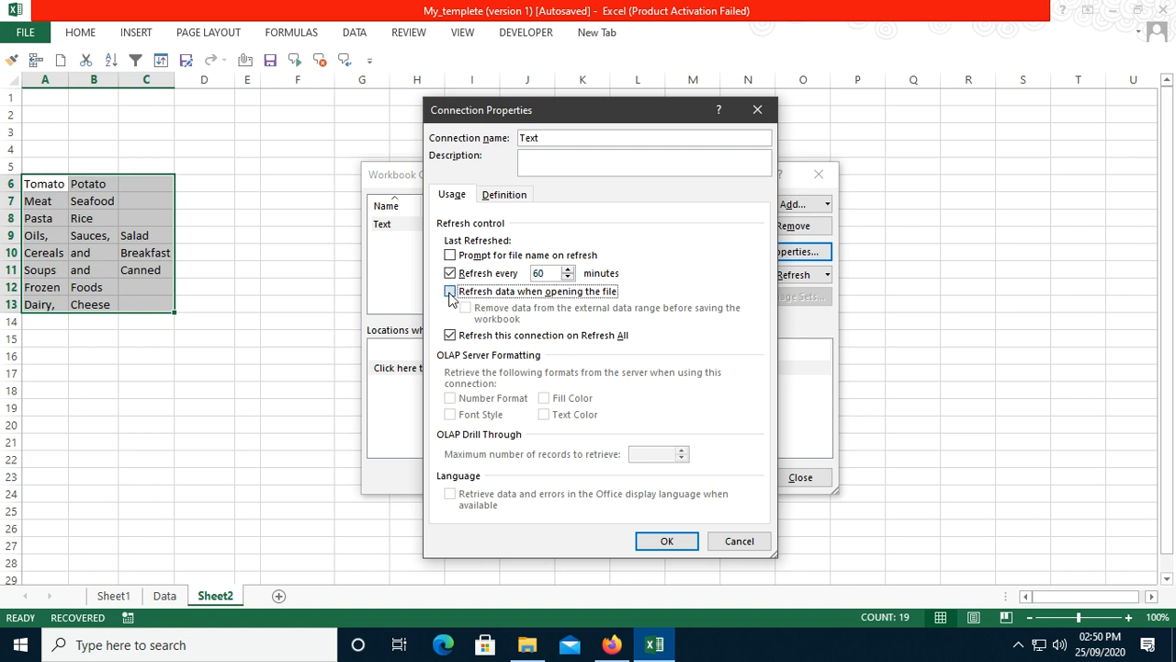
{"action": "left_click", "coordinate": [663, 542]}
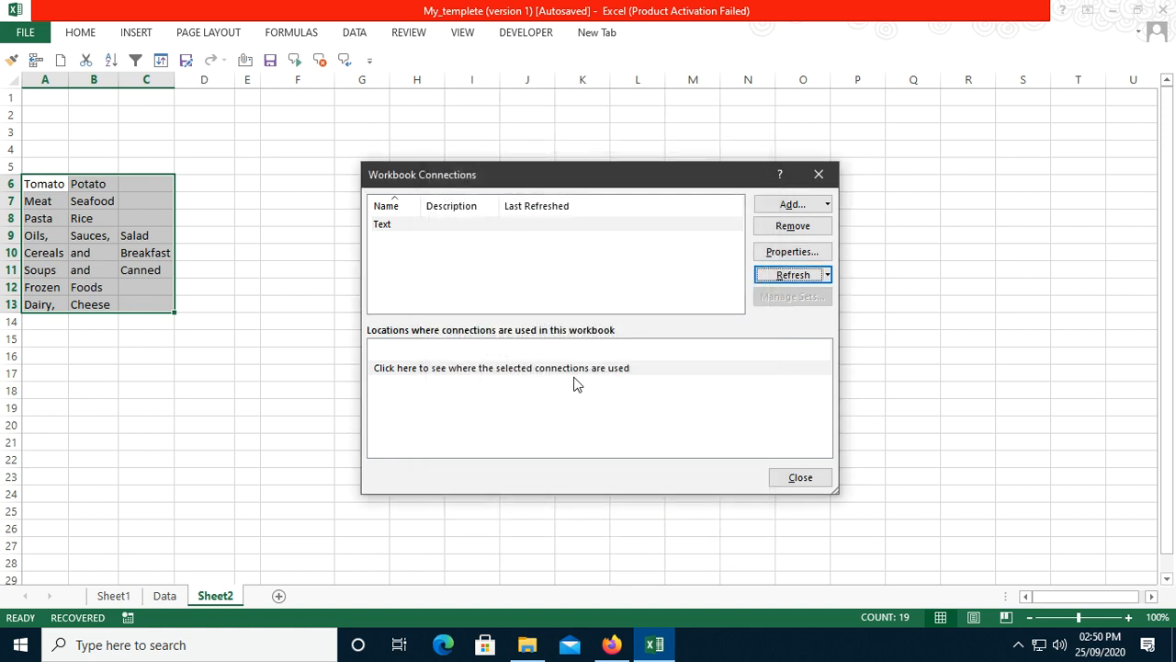
Close the workbook connections
{"action": "left_click", "coordinate": [791, 477]}
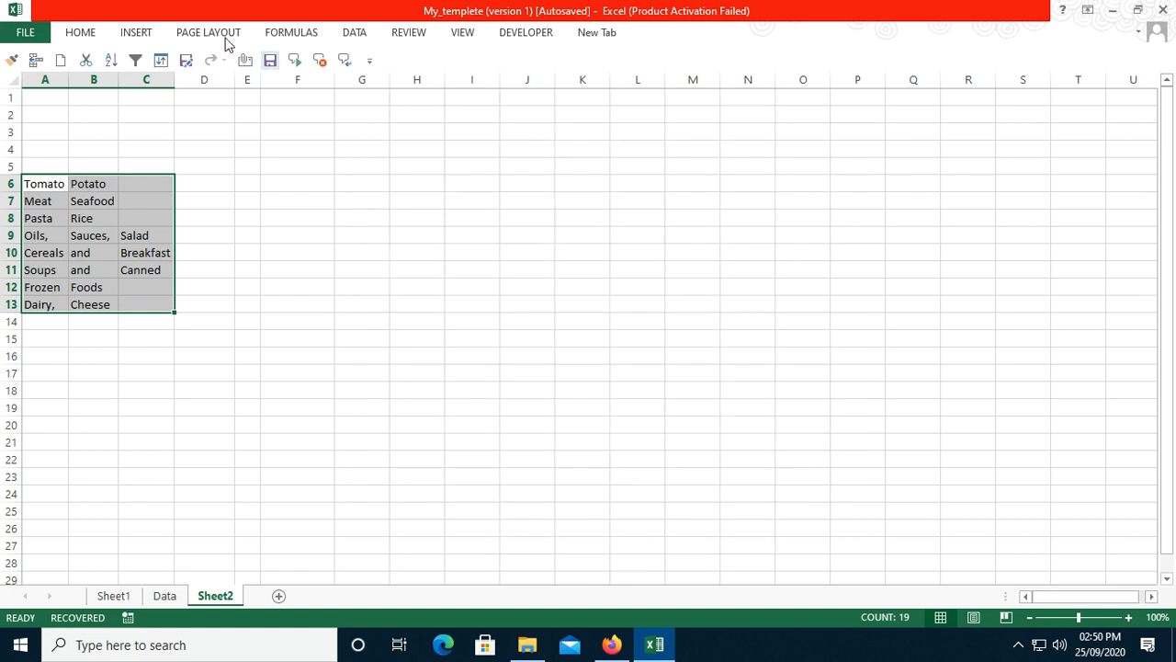
{"action": "left_click", "coordinate": [85, 36]}
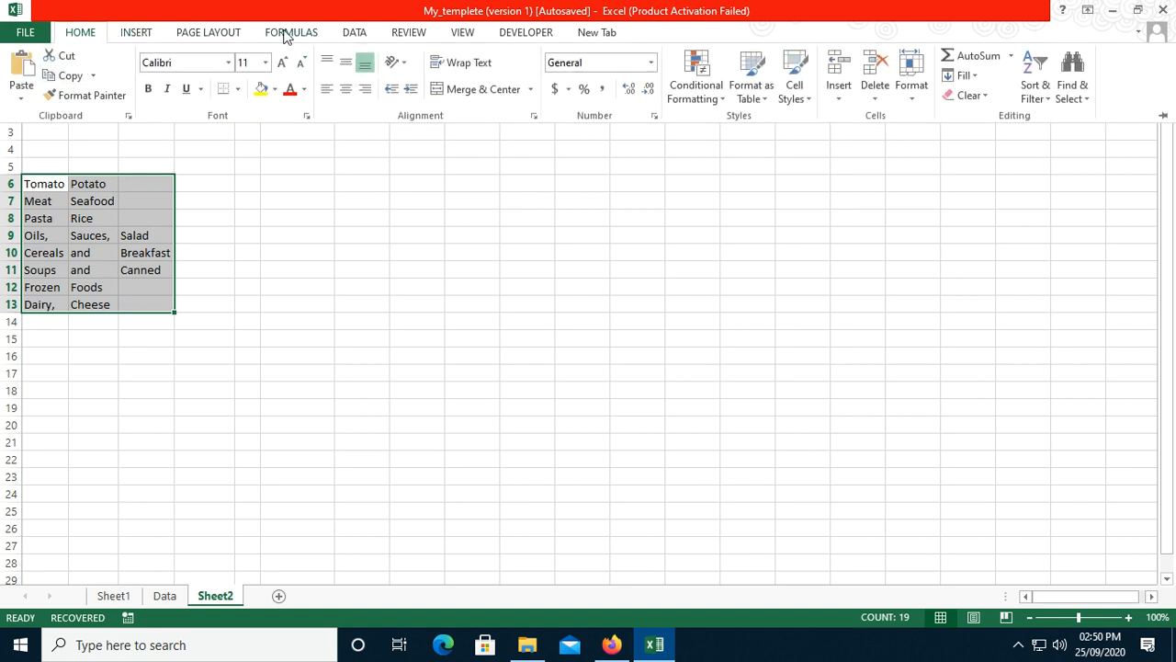
{"action": "left_click", "coordinate": [84, 35]}
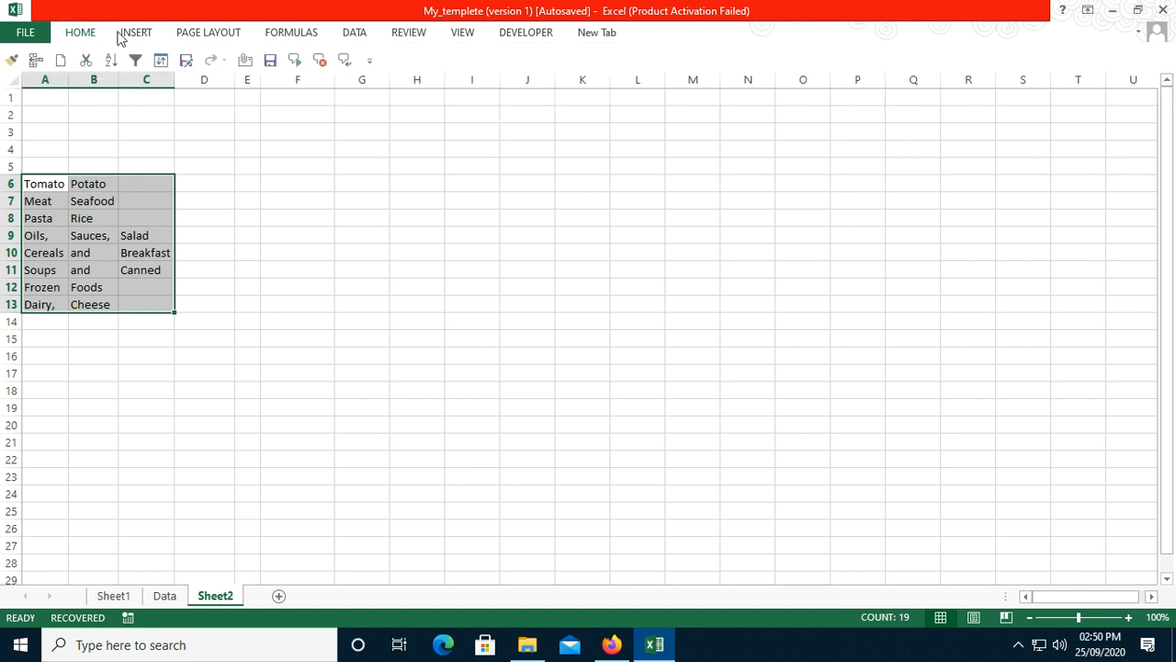
{"action": "left_click", "coordinate": [268, 60]}
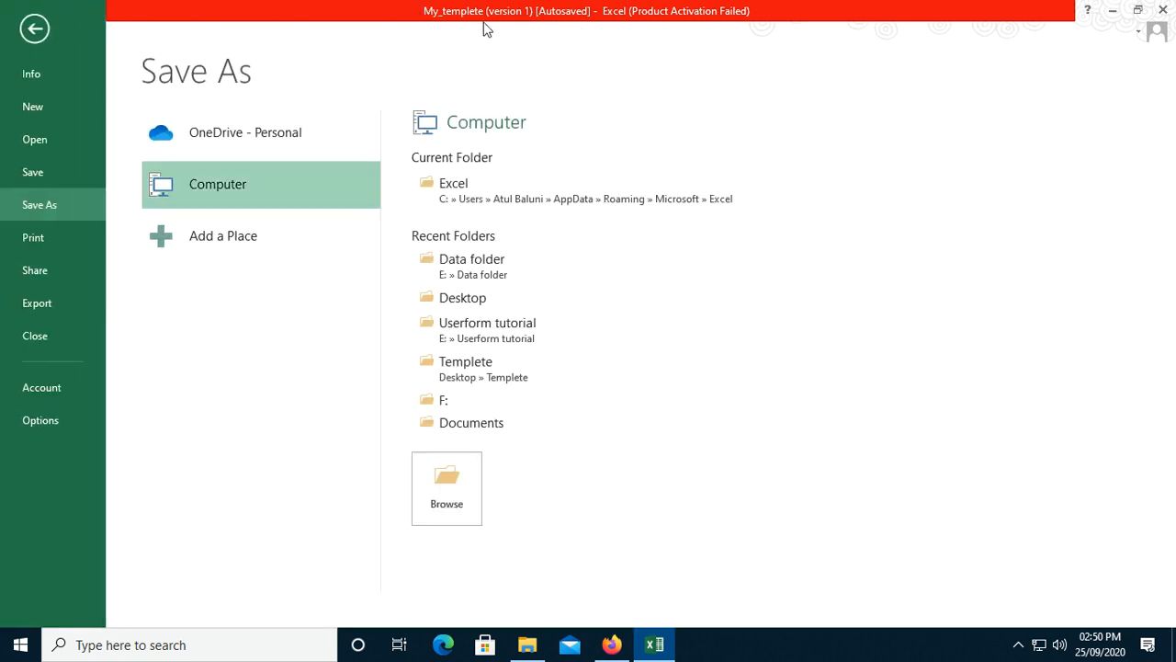
{"action": "left_click", "coordinate": [34, 31]}
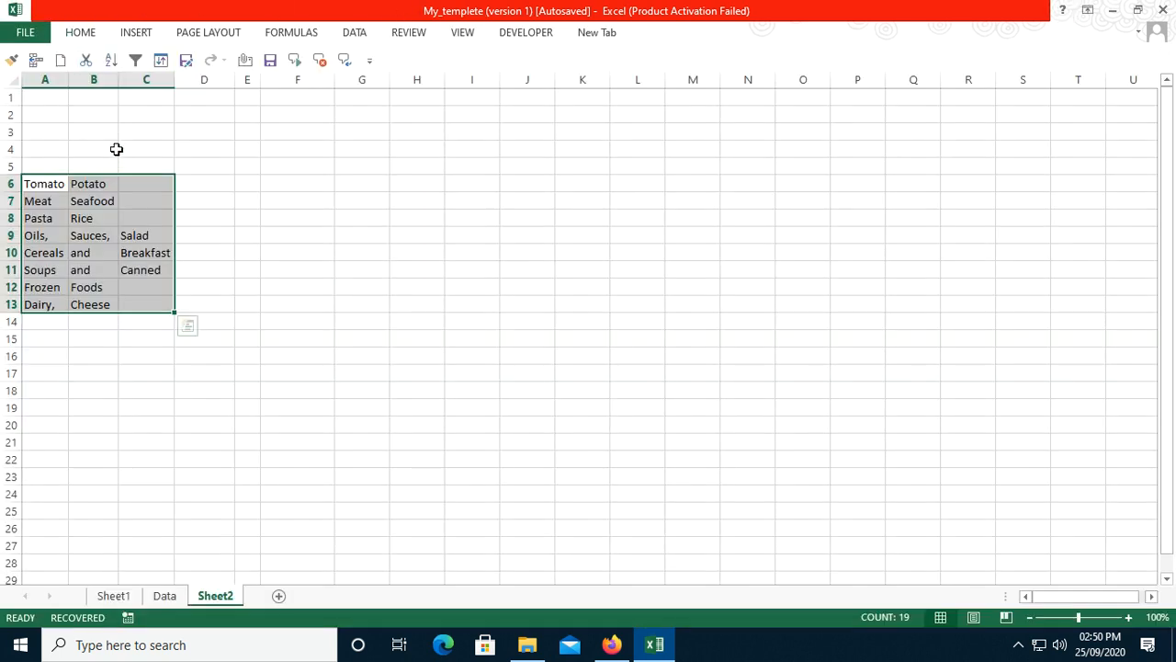
Save the workbook as Textimport, an Excel Macro-Enabled Workbook, in the Data folder on drive E, and close it
{"action": "left_click", "coordinate": [267, 61]}
{"action": "left_click", "coordinate": [202, 235]}
{"action": "left_click", "coordinate": [236, 190]}
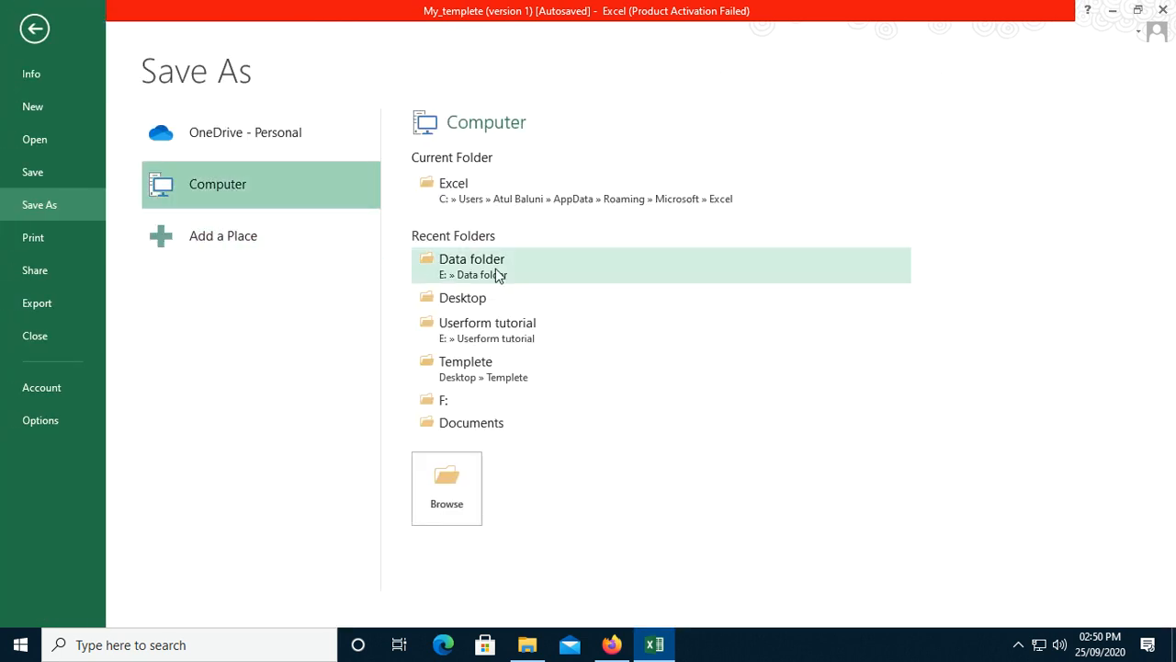
{"action": "left_click", "coordinate": [465, 340]}
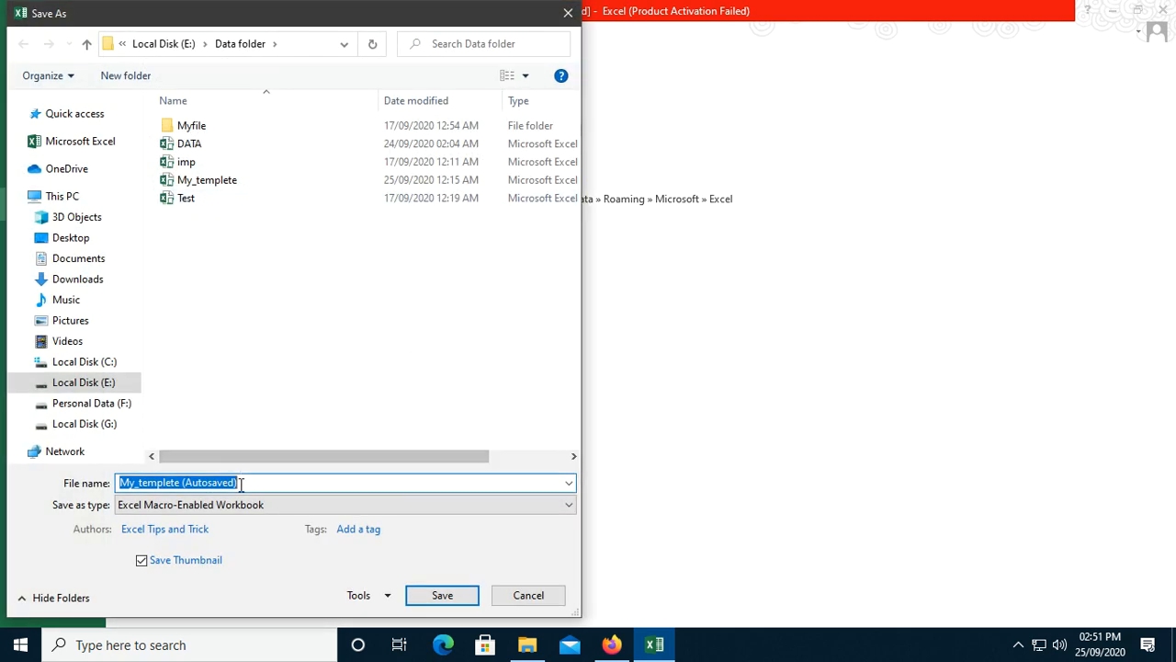
{"action": "type", "text": "Te"}
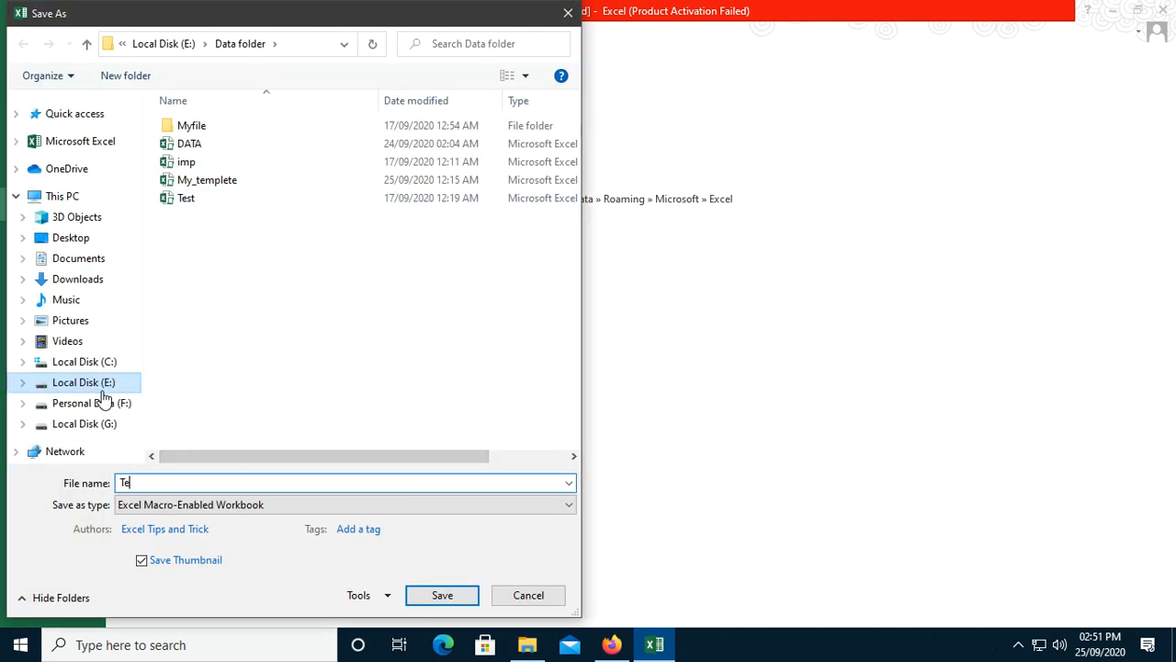
{"action": "type", "text": "xtimport"}
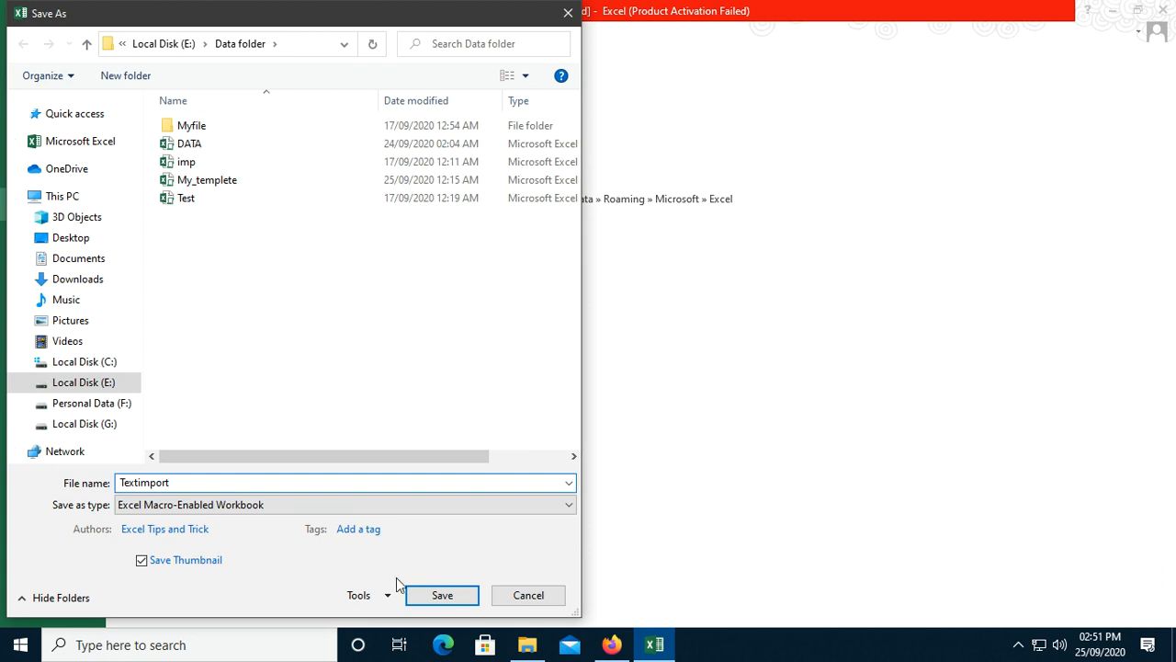
{"action": "left_click", "coordinate": [442, 596]}
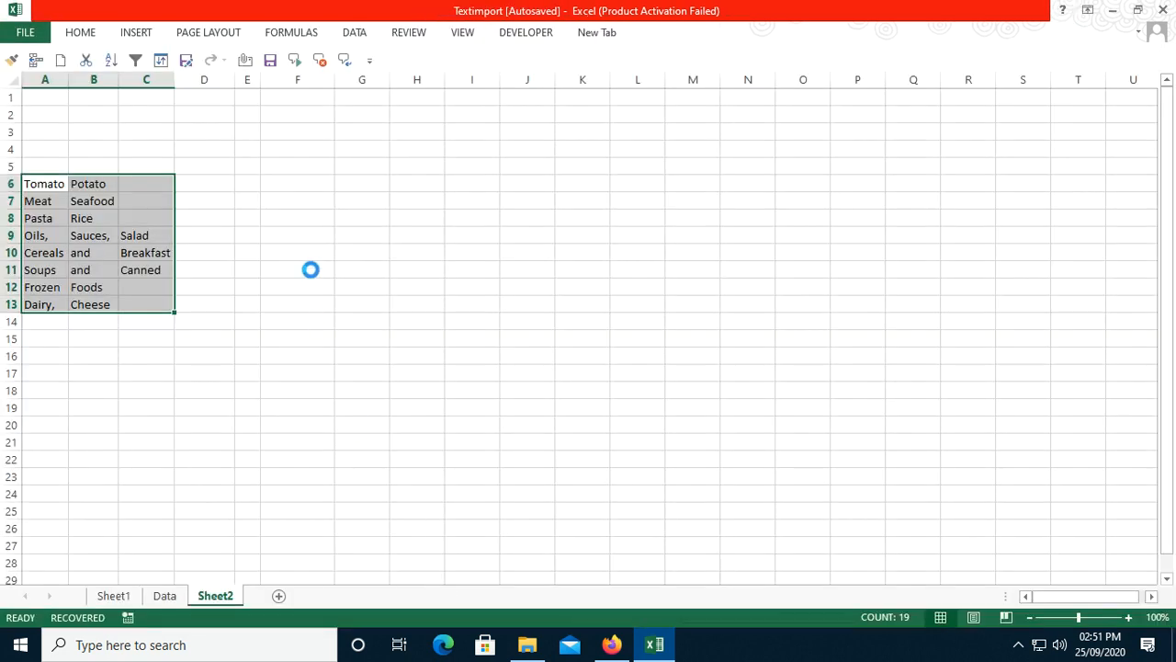
{"action": "left_click", "coordinate": [1164, 9]}
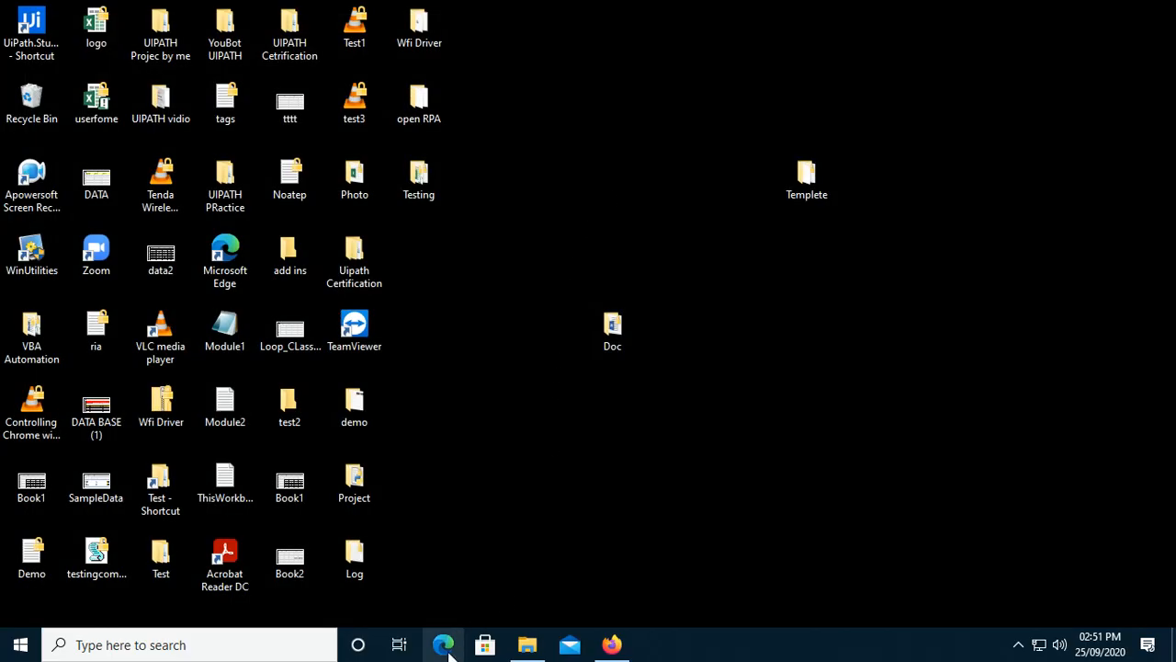
Open the source Text file from Data folder in File Explorer and change its last line to "Hello, World"
{"action": "left_click", "coordinate": [531, 644]}
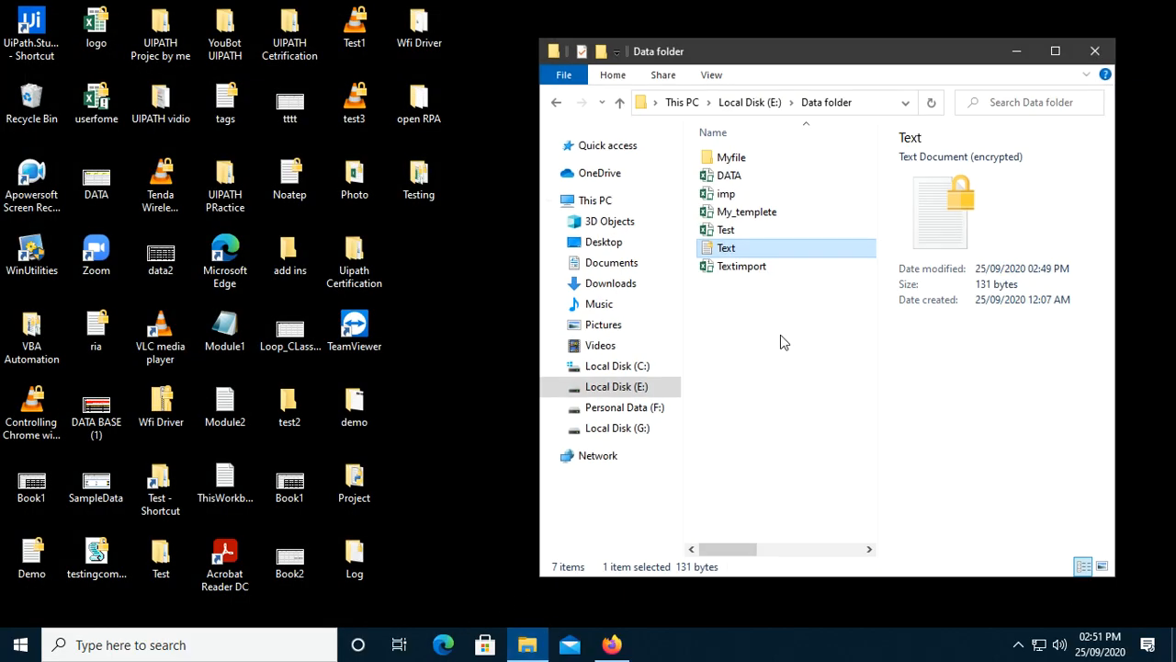
{"action": "left_click", "coordinate": [1055, 51]}
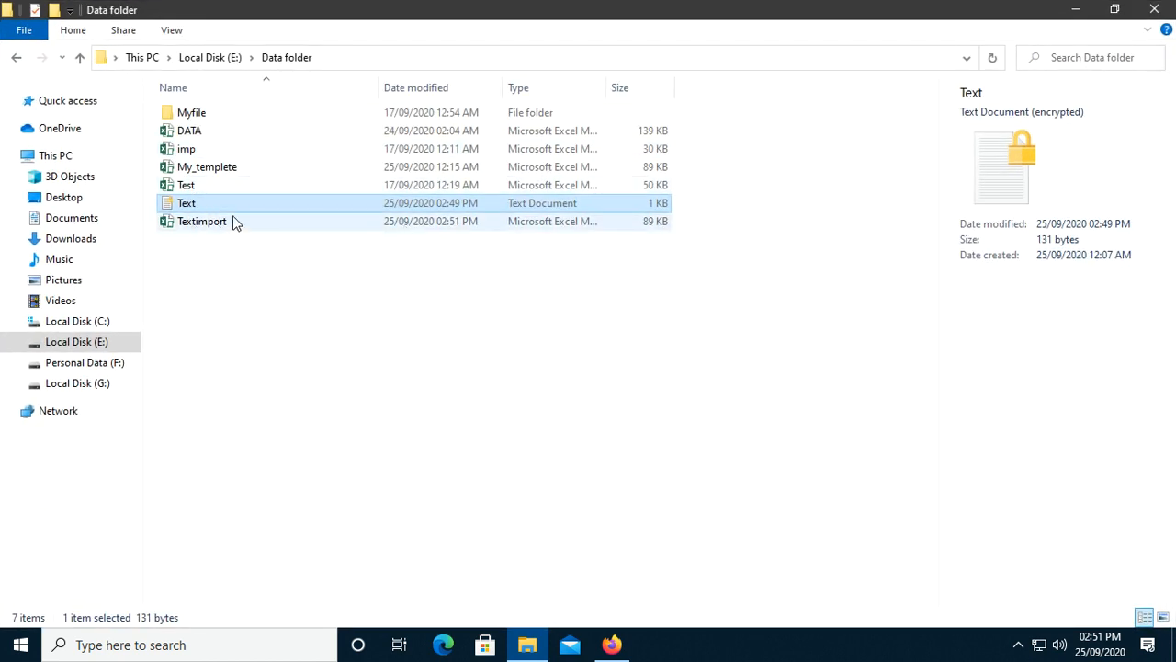
{"action": "double_click", "coordinate": [194, 210]}
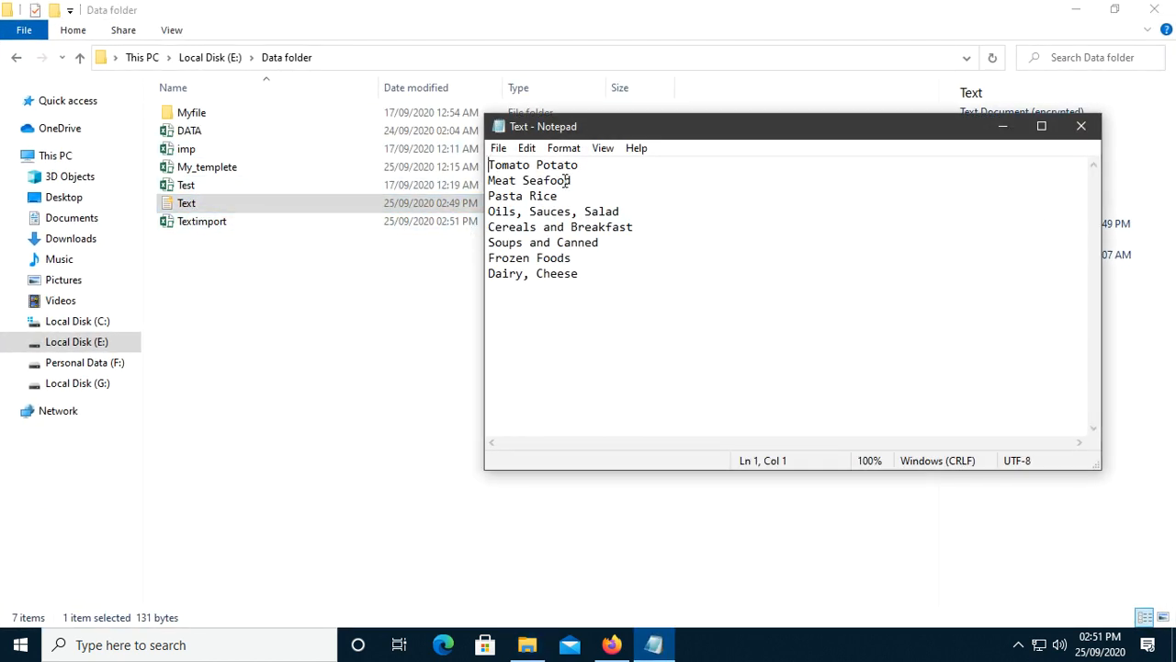
{"action": "left_click_drag", "start_coordinate": [531, 166], "coordinate": [485, 165]}
{"action": "left_click_drag", "start_coordinate": [525, 273], "coordinate": [493, 274]}
{"action": "type", "text": "He"}
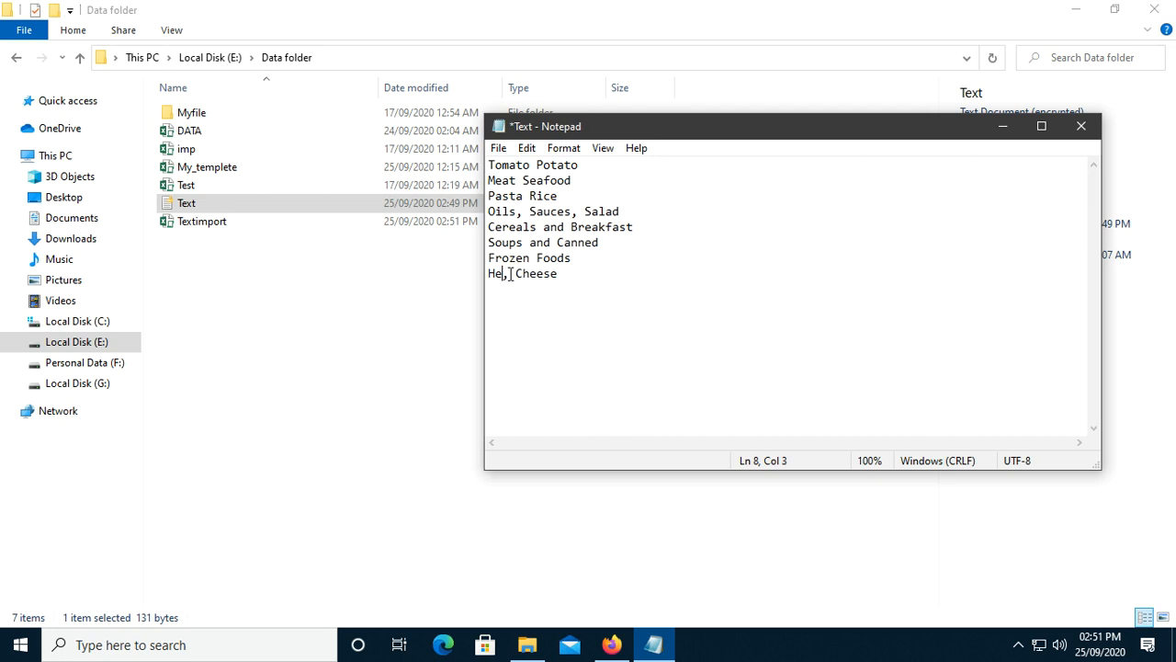
{"action": "type", "text": "llo"}
{"action": "left_click_drag", "start_coordinate": [579, 276], "coordinate": [538, 277]}
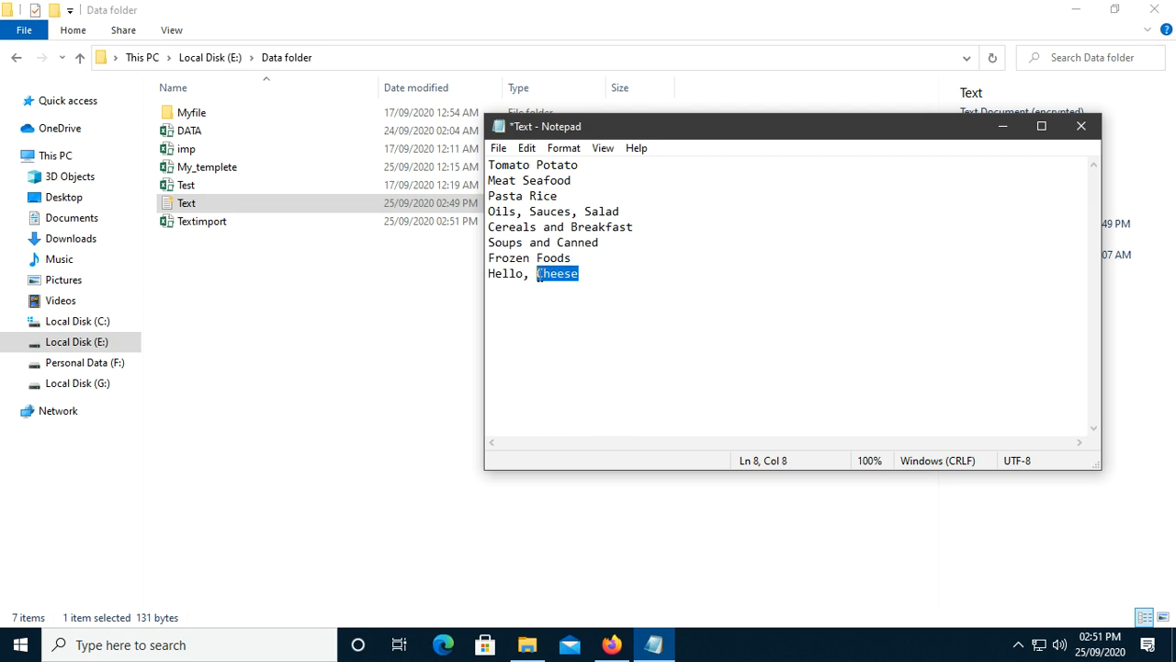
{"action": "type", "text": "World"}
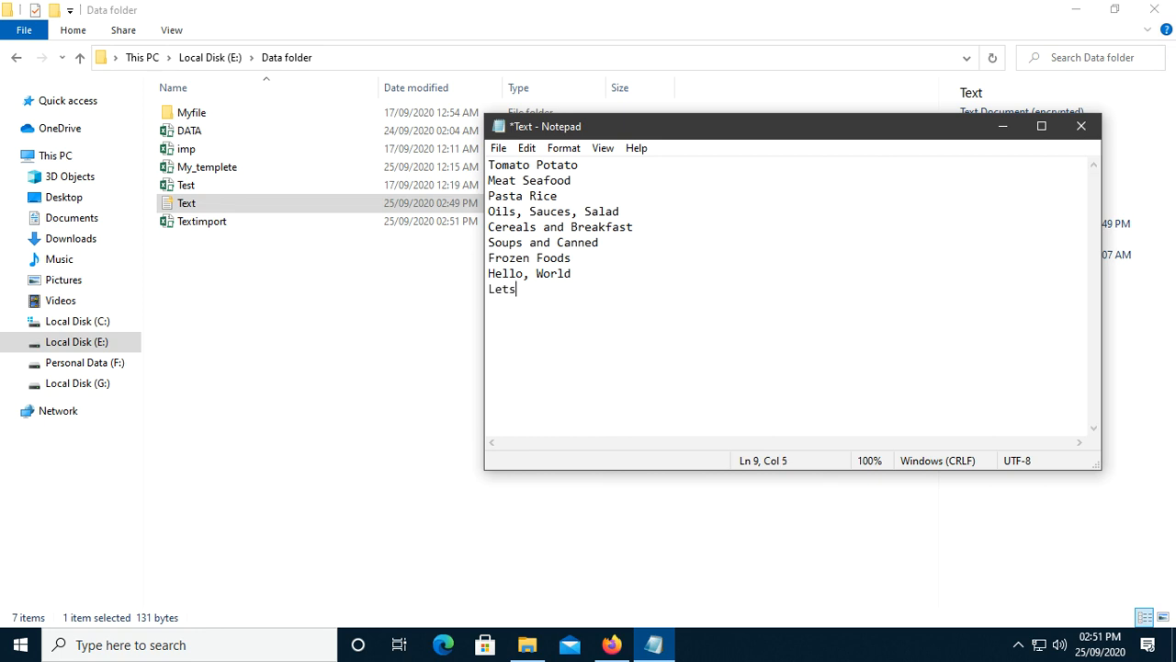
Add the lines "Lets Check", "Its Working" and "or Not" at the end of the Text file, then save and close it
{"action": "type", "text": "heck"}
{"action": "key", "text": "Return"}
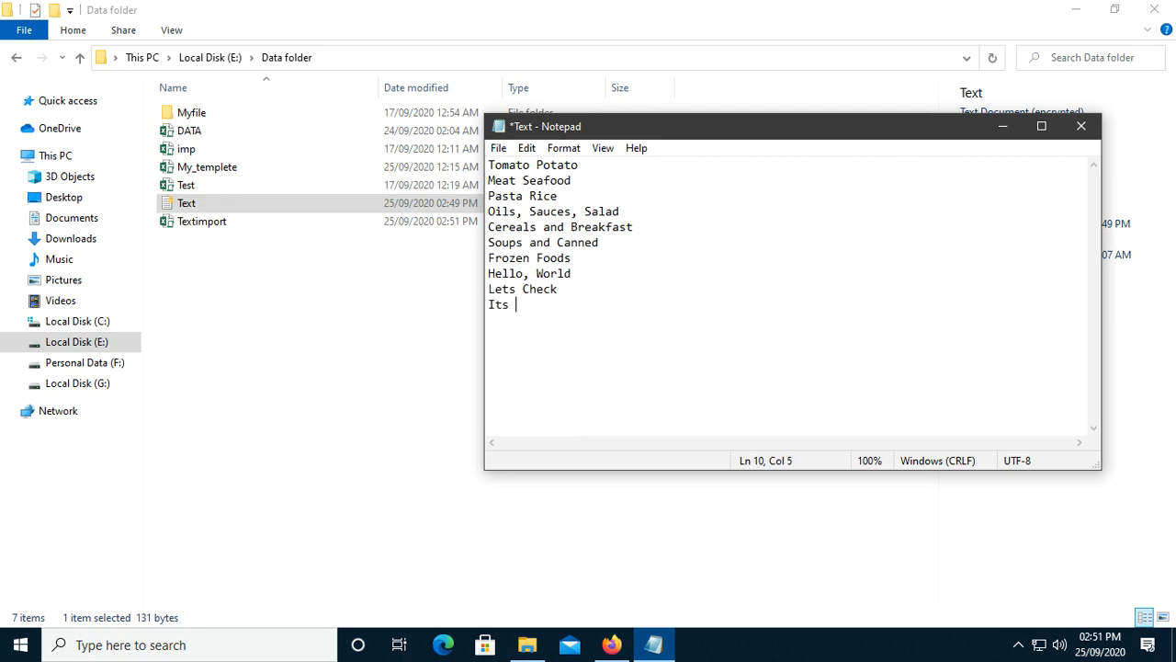
{"action": "type", "text": "Its Working"}
{"action": "key", "text": "Return"}
{"action": "type", "text": "or Not"}
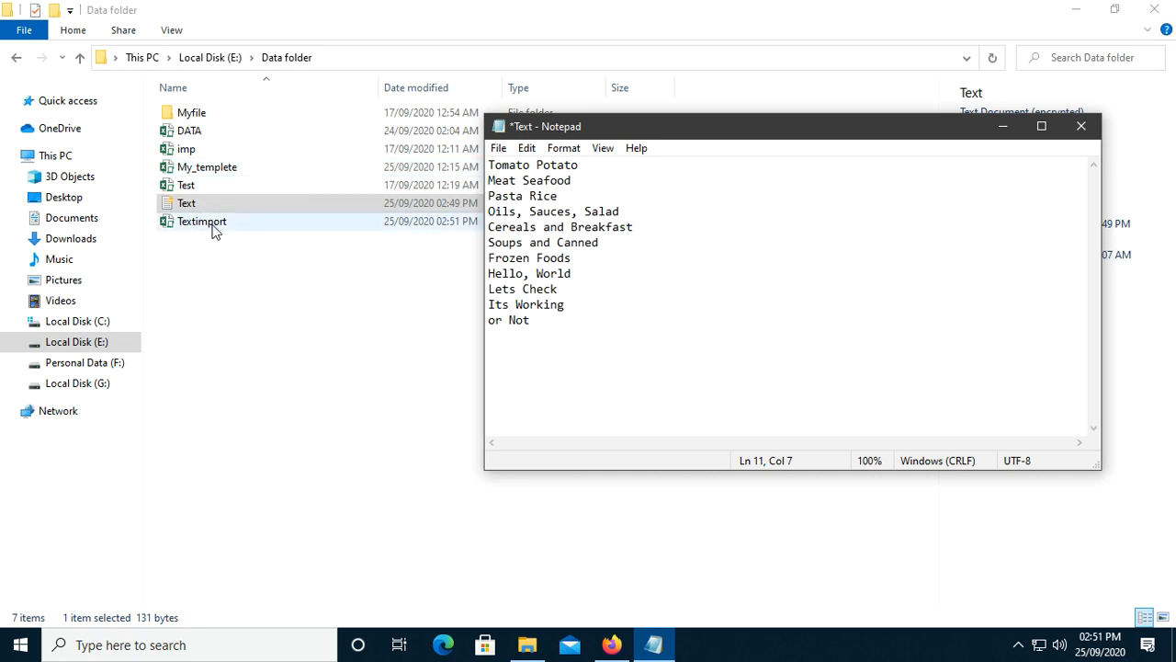
{"action": "left_click", "coordinate": [498, 148]}
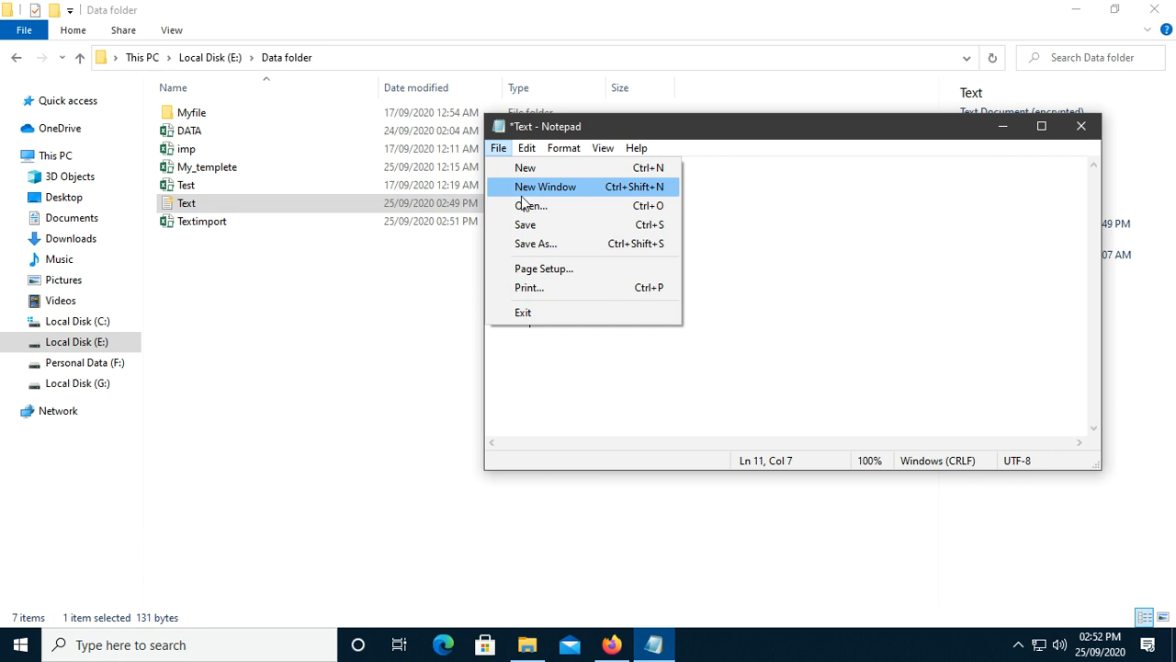
{"action": "left_click", "coordinate": [531, 225]}
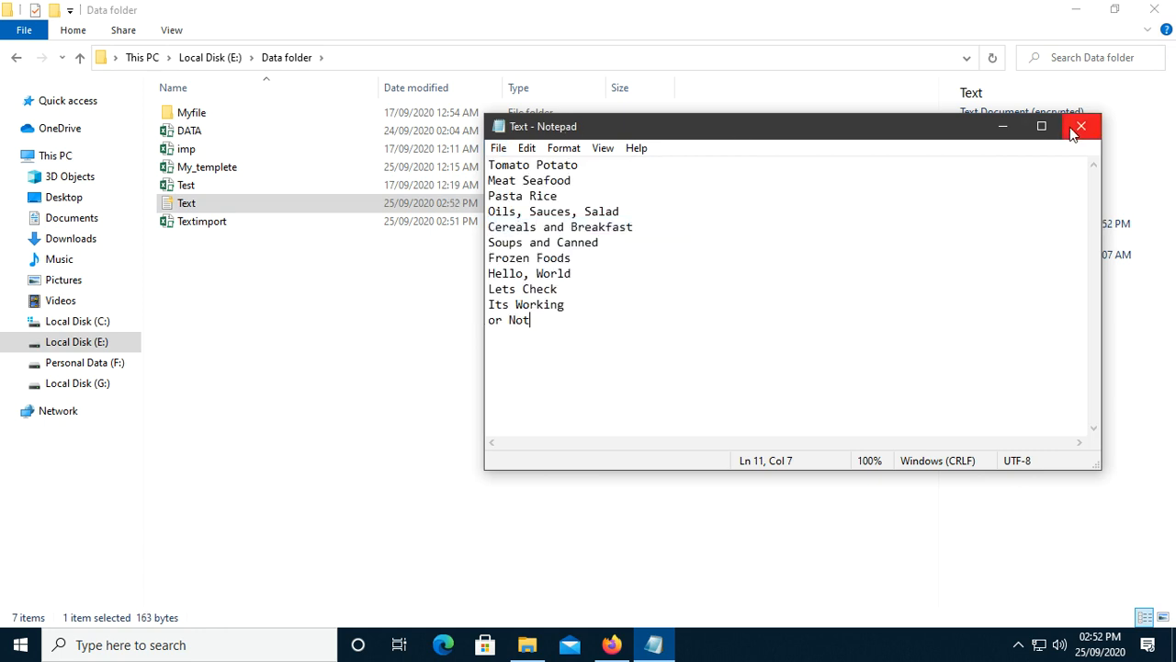
{"action": "left_click", "coordinate": [1074, 134]}
Reopen the Text file to review all of its saved lines, then close it
{"action": "double_click", "coordinate": [212, 204]}
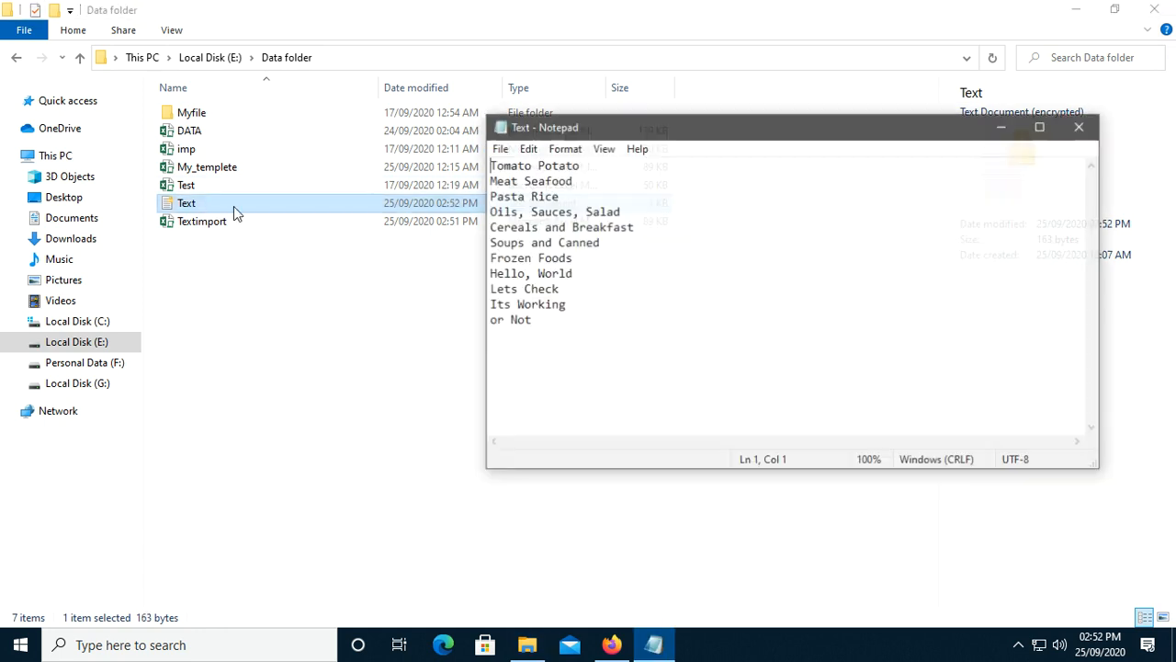
{"action": "left_click_drag", "start_coordinate": [497, 320], "coordinate": [564, 167]}
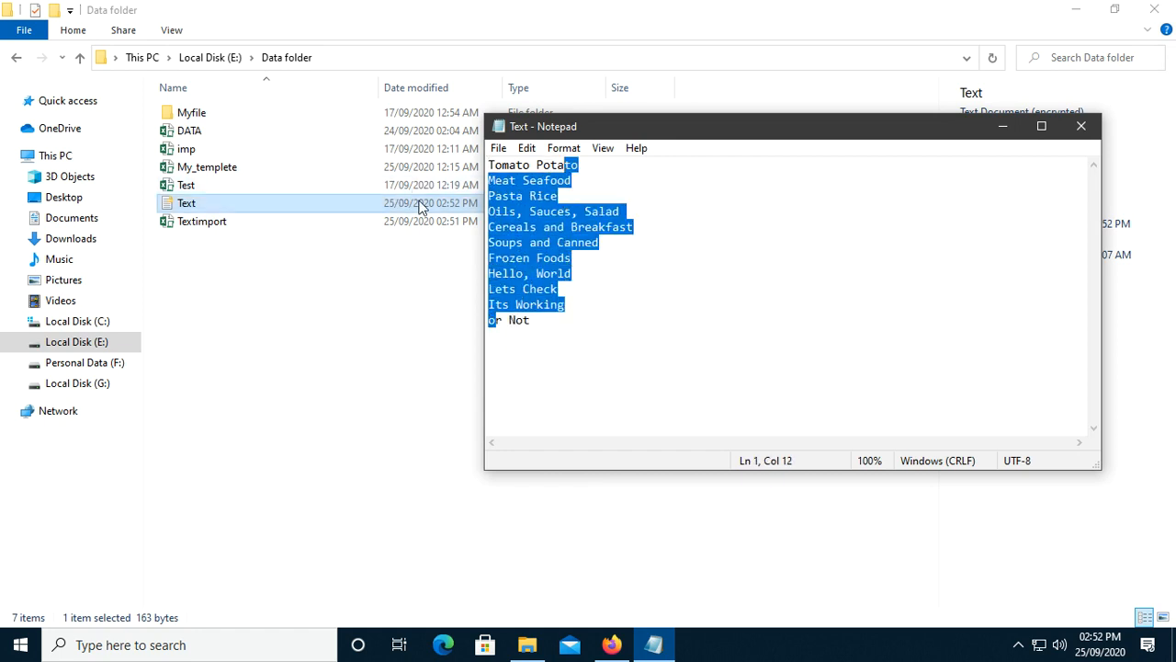
{"action": "left_click_drag", "start_coordinate": [532, 323], "coordinate": [449, 161]}
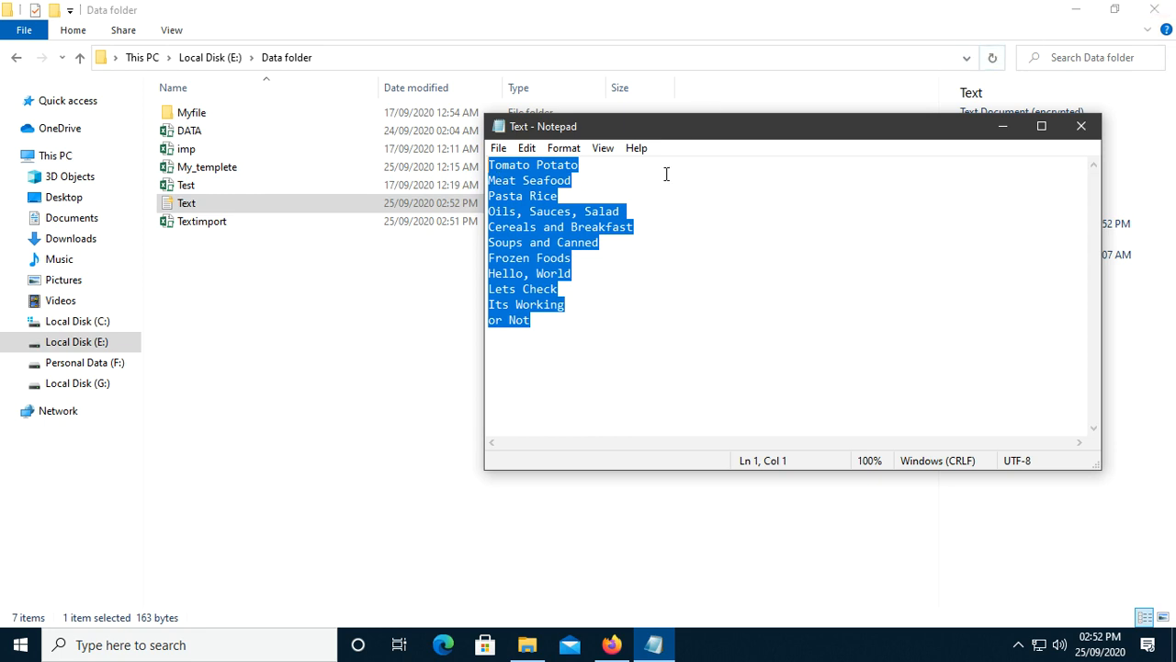
{"action": "left_click", "coordinate": [1081, 126]}
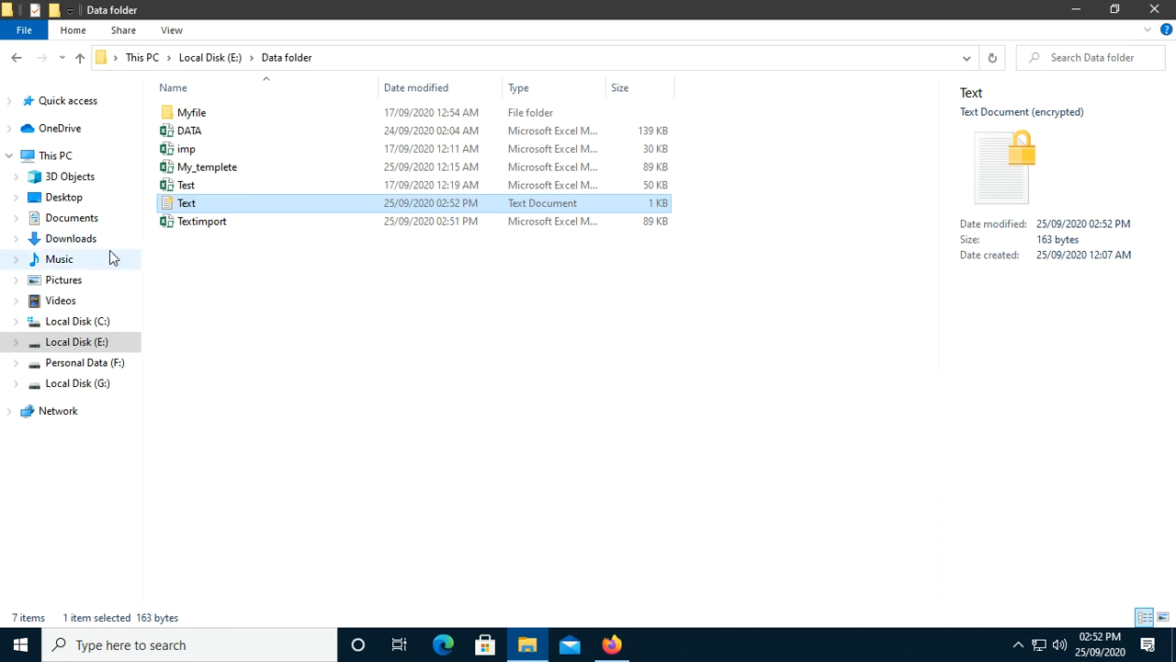
Open the Textimport workbook, dismiss the activation wizard, enable the external data connections and select A14:B16 on Sheet2
{"action": "double_click", "coordinate": [229, 230]}
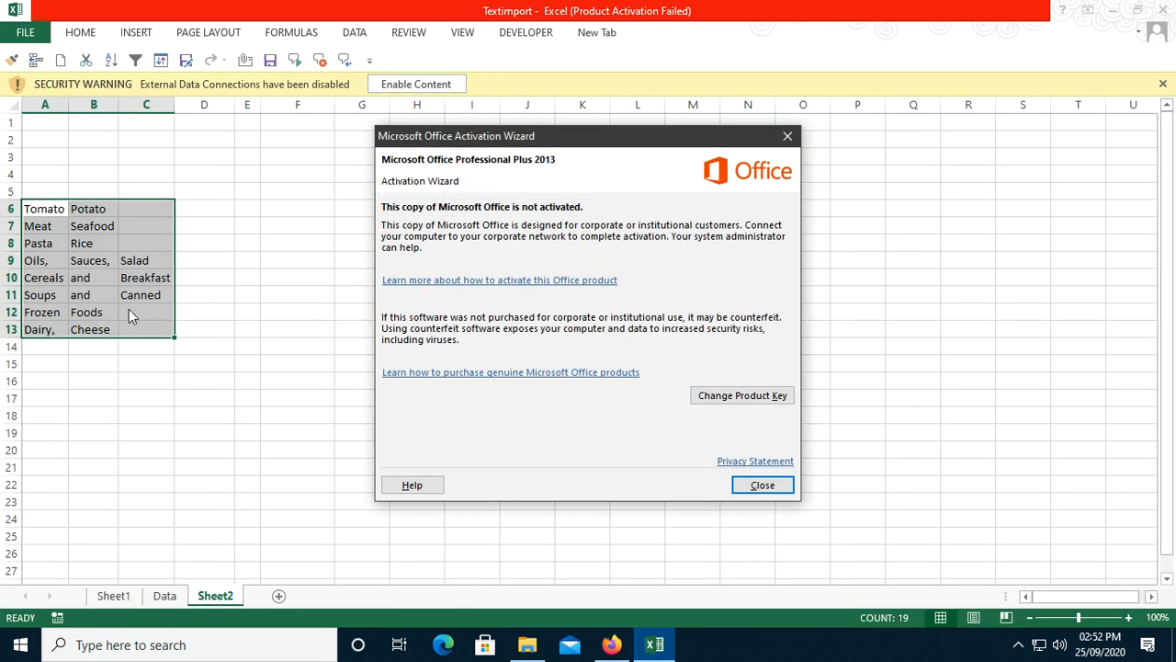
{"action": "left_click", "coordinate": [762, 485]}
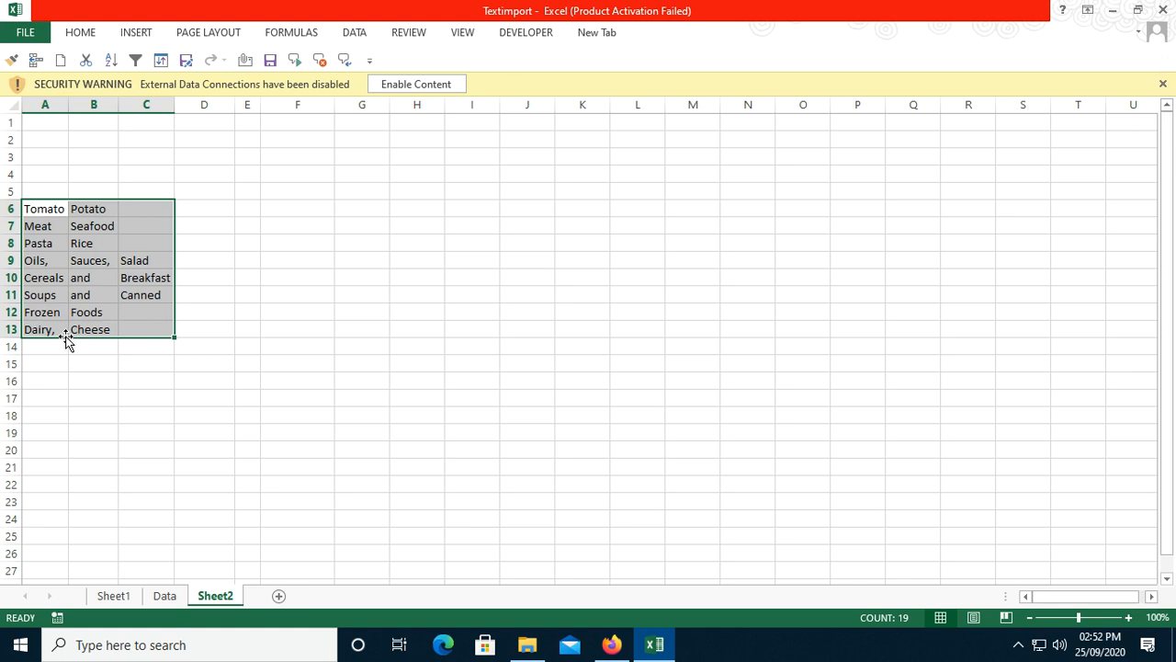
{"action": "left_click", "coordinate": [414, 85]}
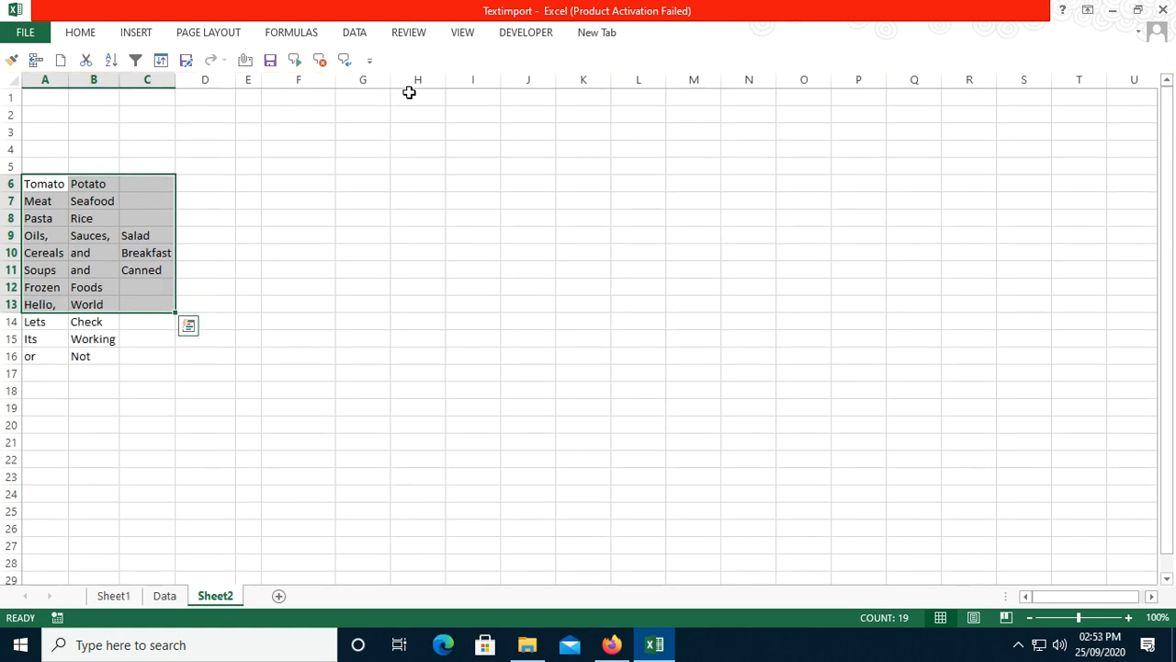
{"action": "left_click_drag", "start_coordinate": [52, 321], "coordinate": [102, 352]}
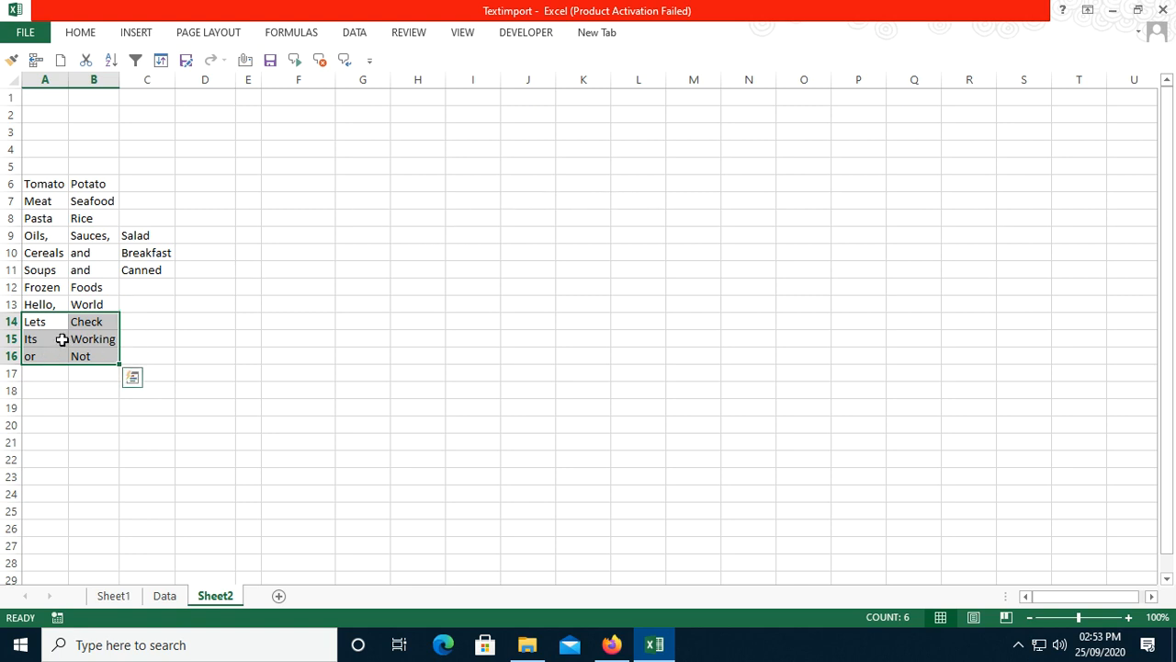
Review the refresh settings in the Text connection's properties, cancel without changes and close the workbook connections
{"action": "left_click", "coordinate": [357, 35]}
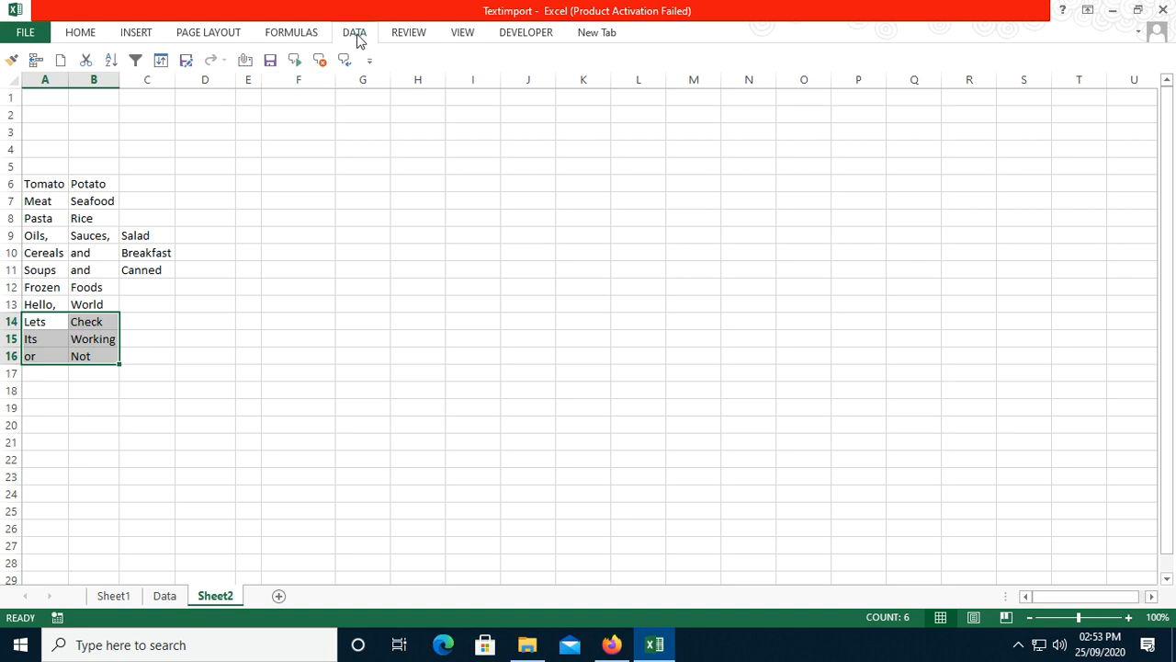
{"action": "left_click", "coordinate": [324, 56]}
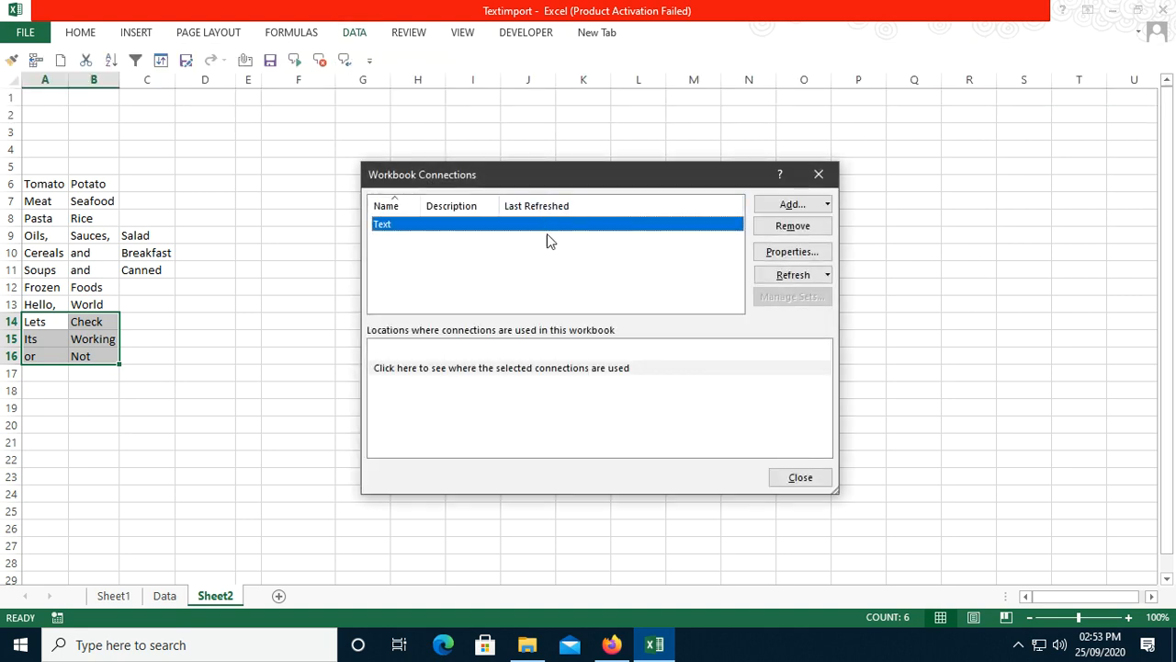
{"action": "left_click", "coordinate": [791, 252]}
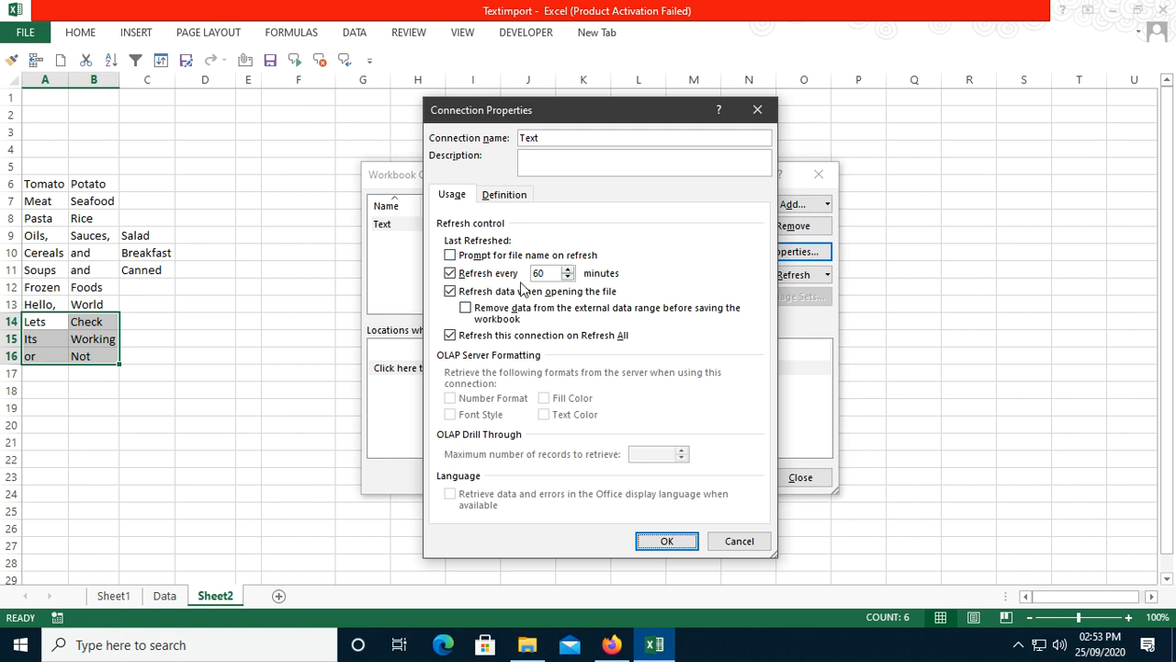
{"action": "left_click_drag", "start_coordinate": [552, 273], "coordinate": [464, 273]}
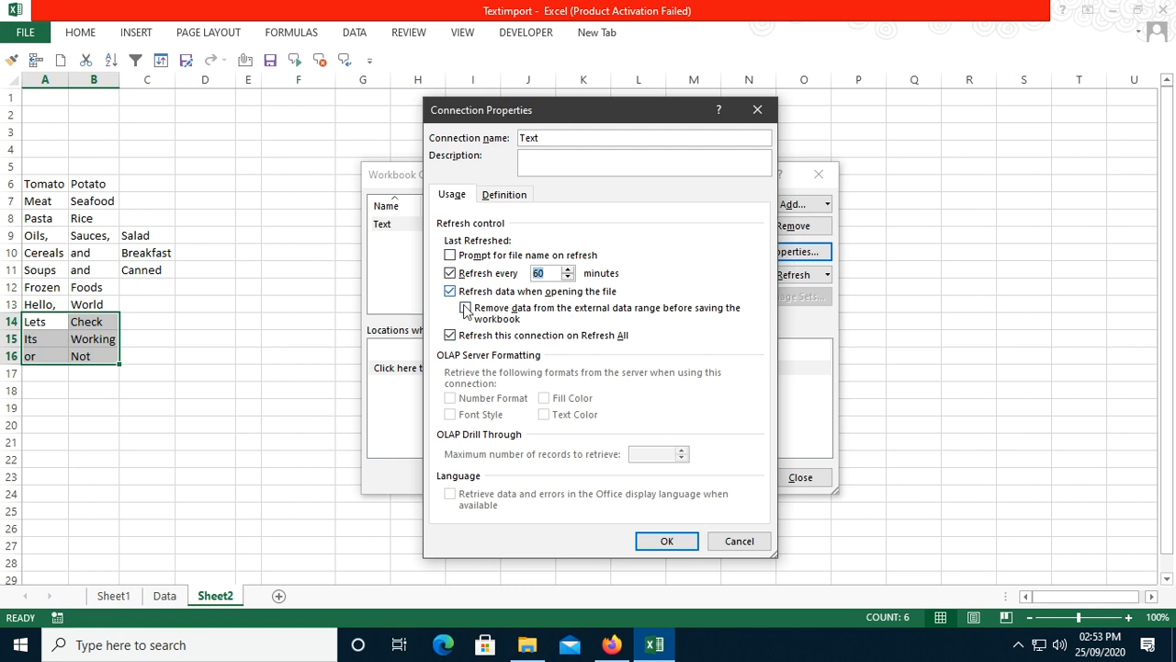
{"action": "left_click", "coordinate": [736, 540]}
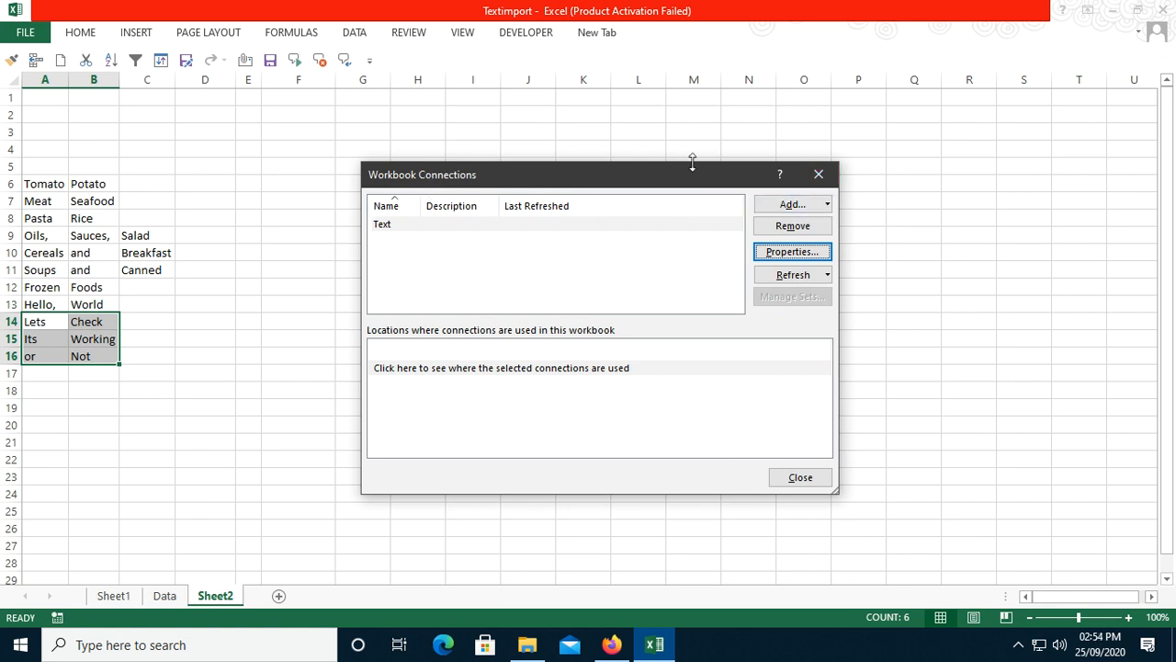
{"action": "left_click", "coordinate": [817, 174]}
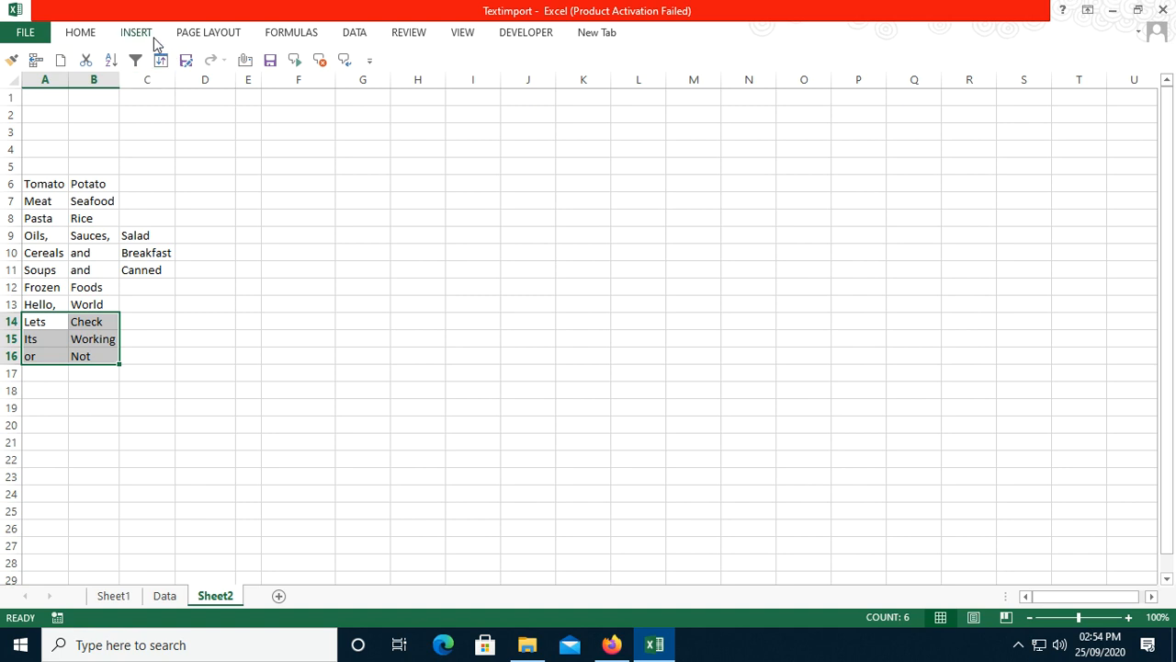
Remove the Text connection from the workbook connections, accept its separation from the data source and close the connections list
{"action": "left_click", "coordinate": [341, 35]}
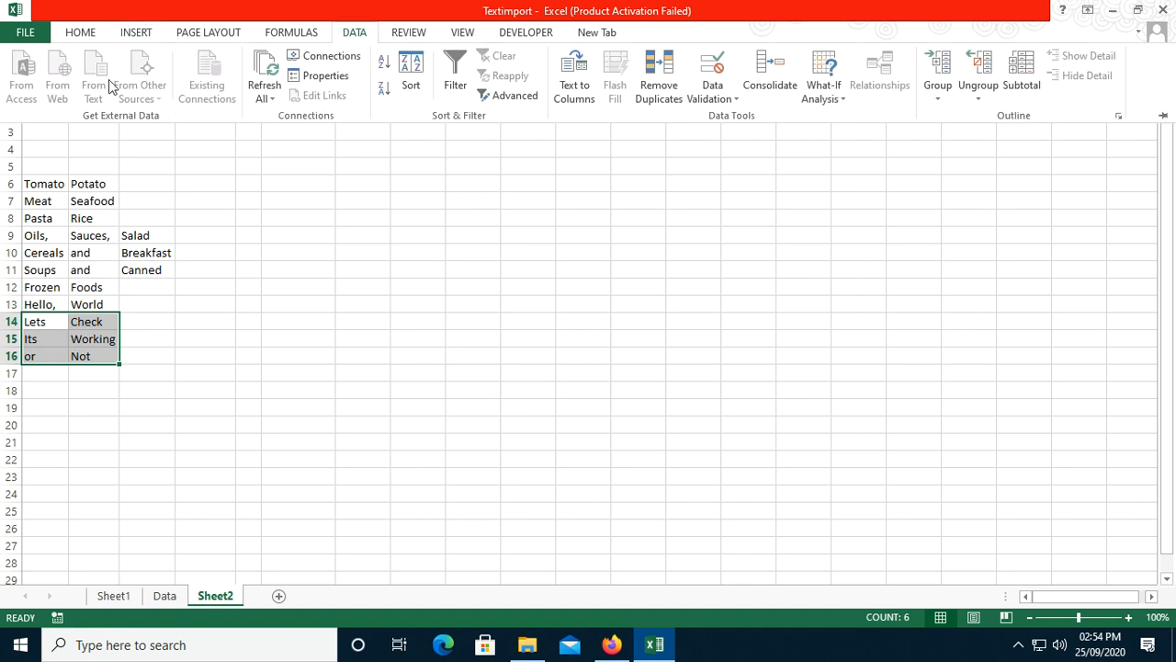
{"action": "left_click", "coordinate": [124, 176]}
{"action": "left_click", "coordinate": [354, 33]}
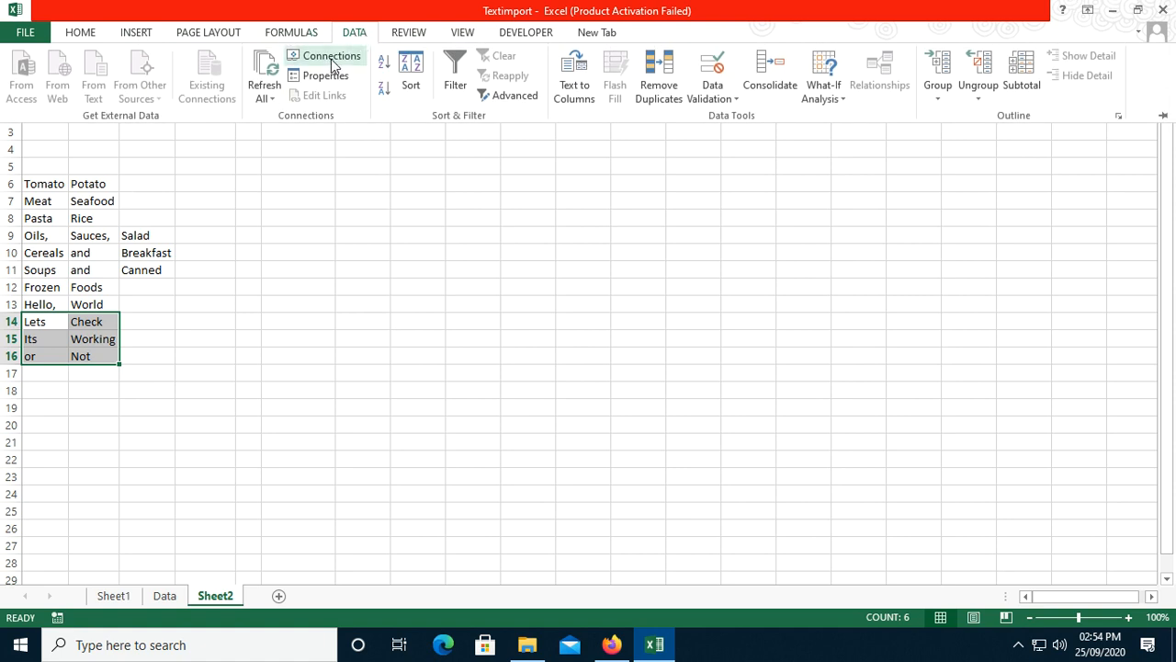
{"action": "left_click", "coordinate": [333, 57]}
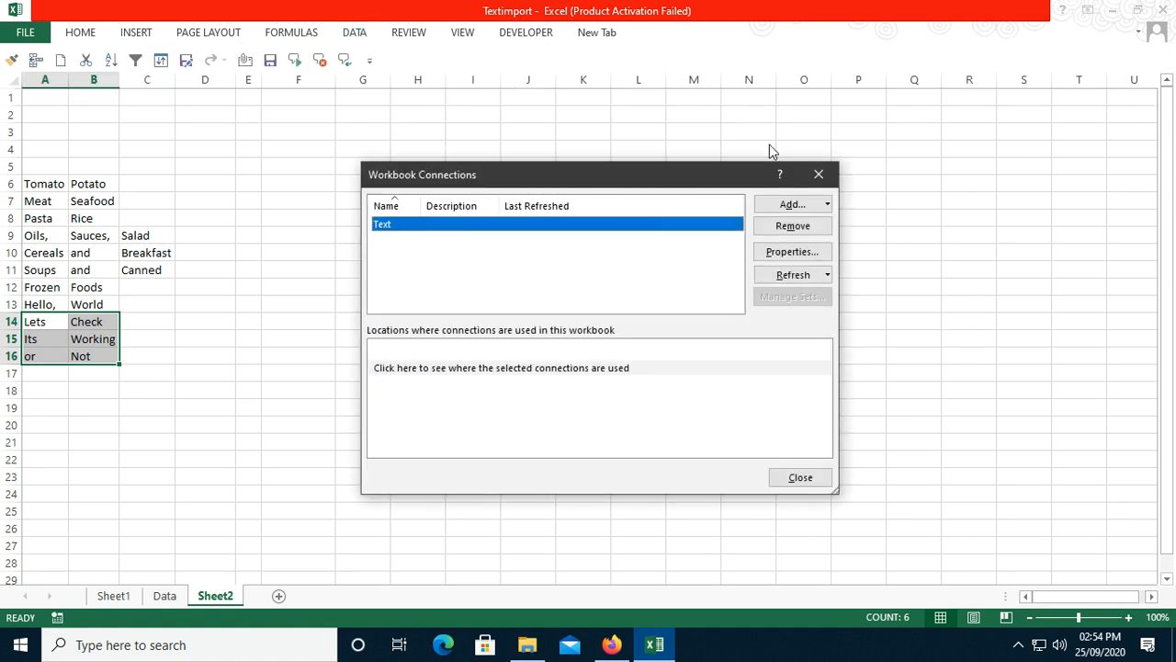
{"action": "left_click", "coordinate": [792, 225]}
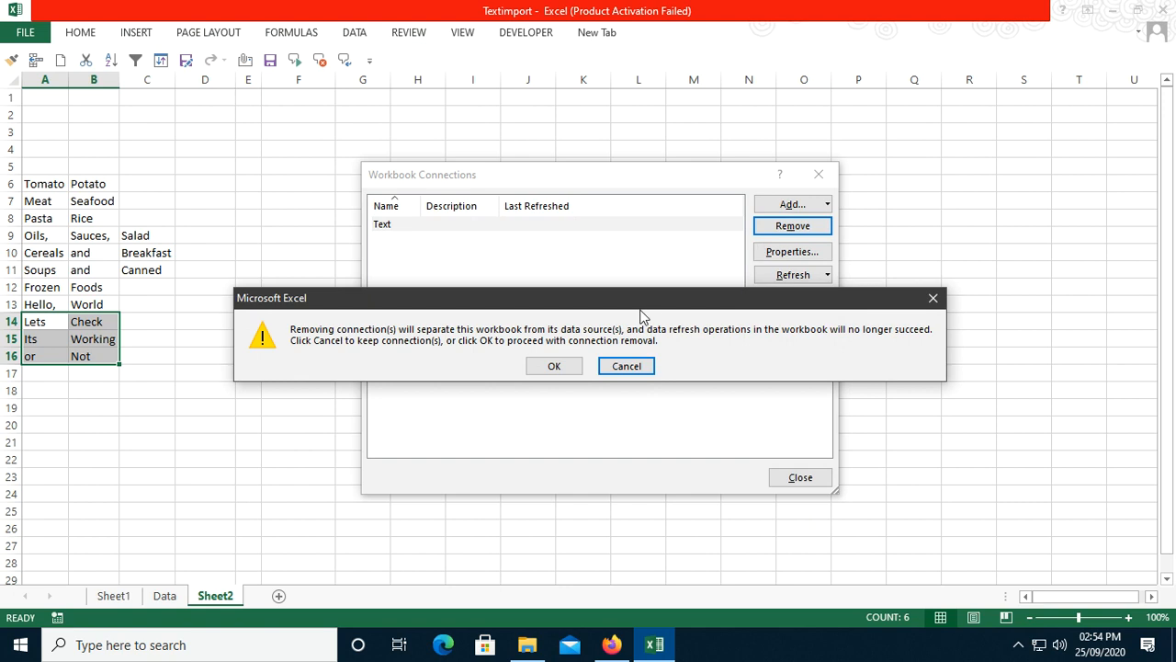
{"action": "left_click", "coordinate": [563, 365]}
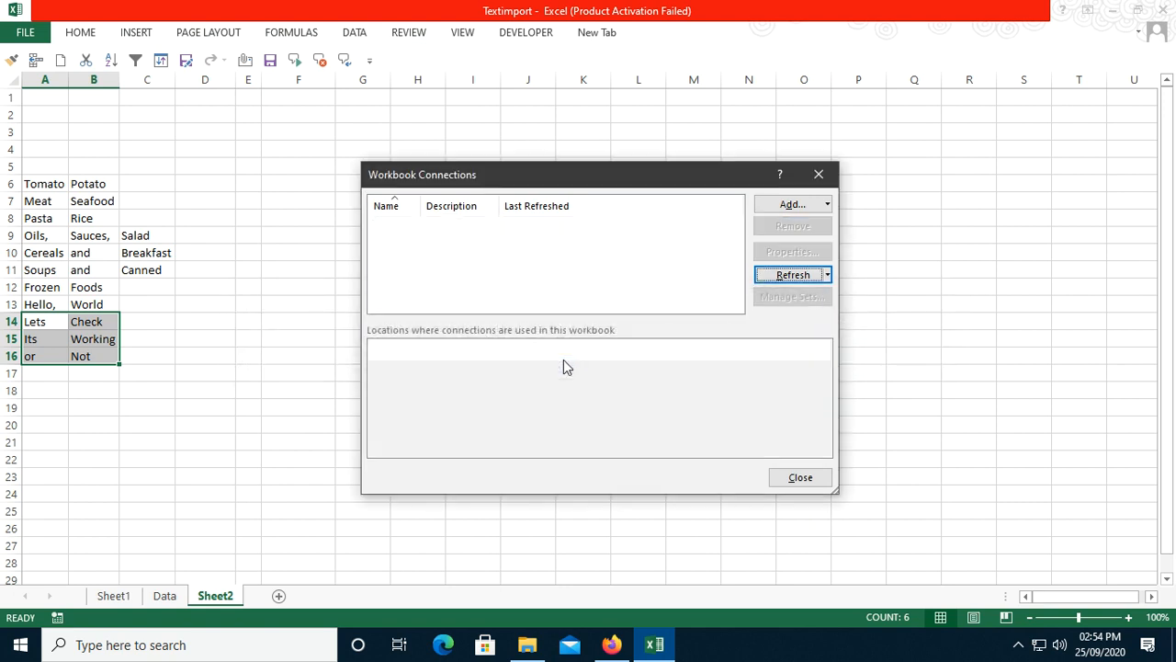
{"action": "left_click", "coordinate": [790, 476]}
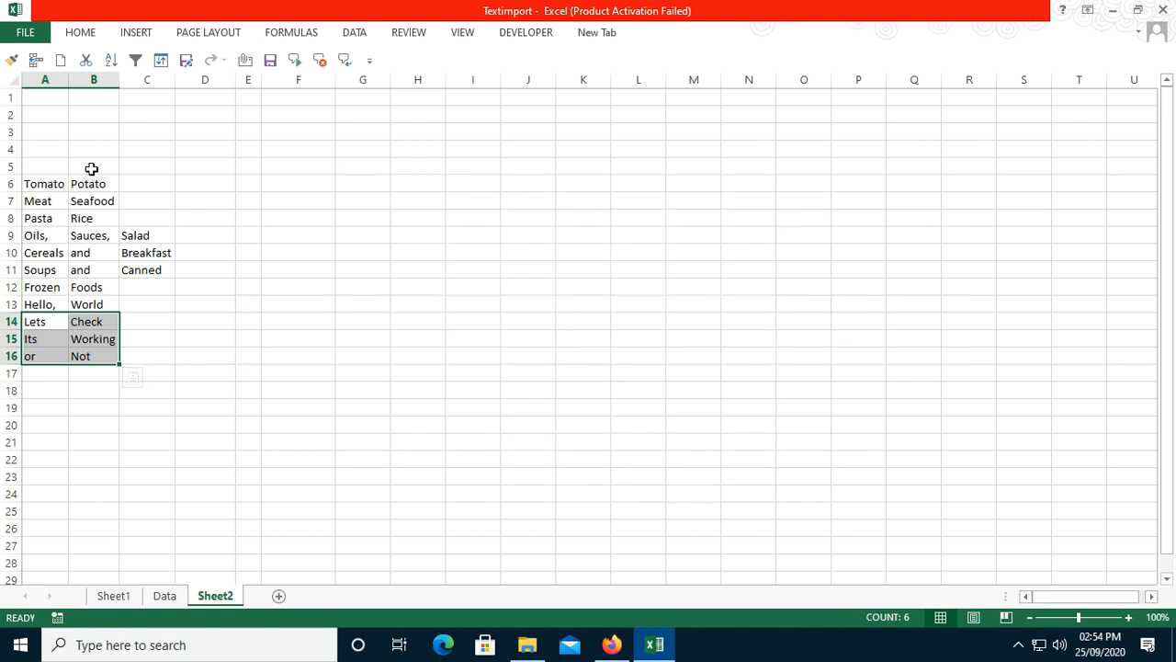